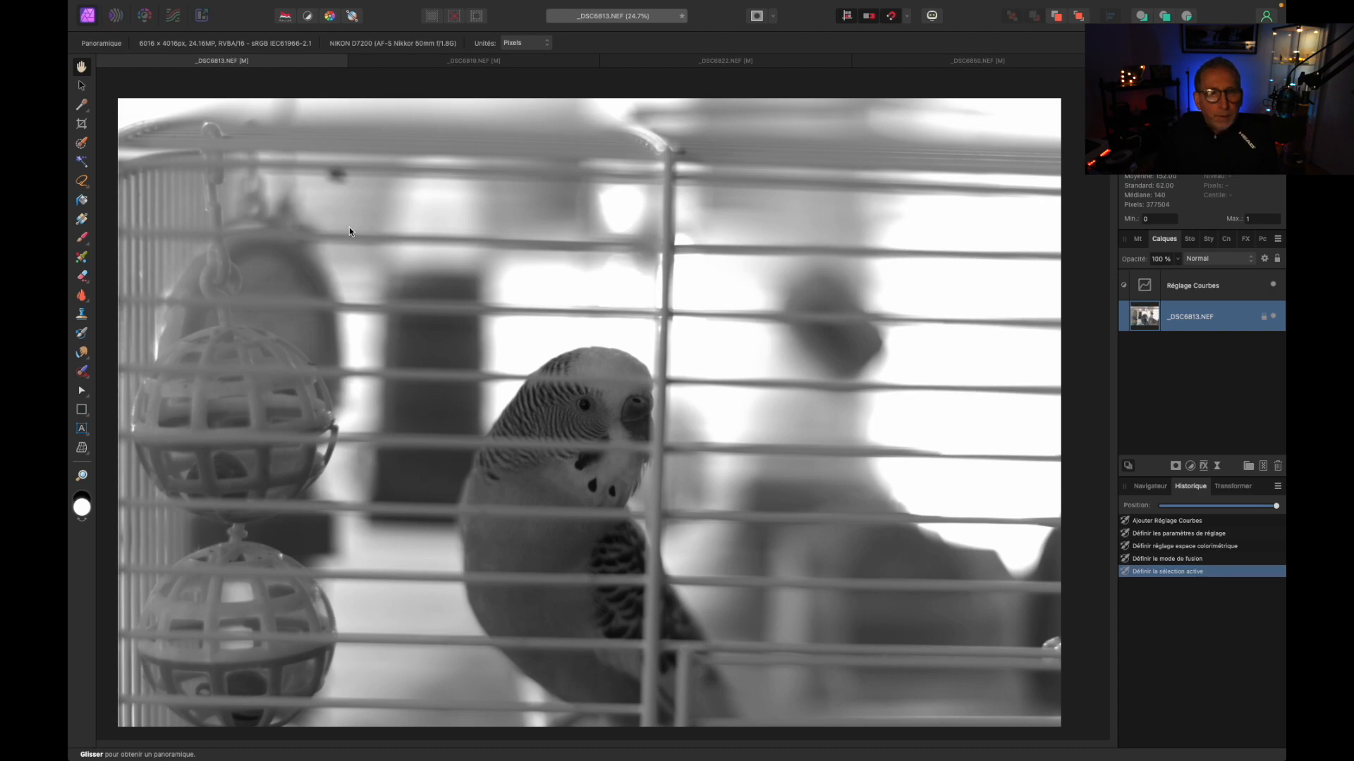
- Look through the four open black-and-white photos and return to the parakeet photo
click(468, 60)
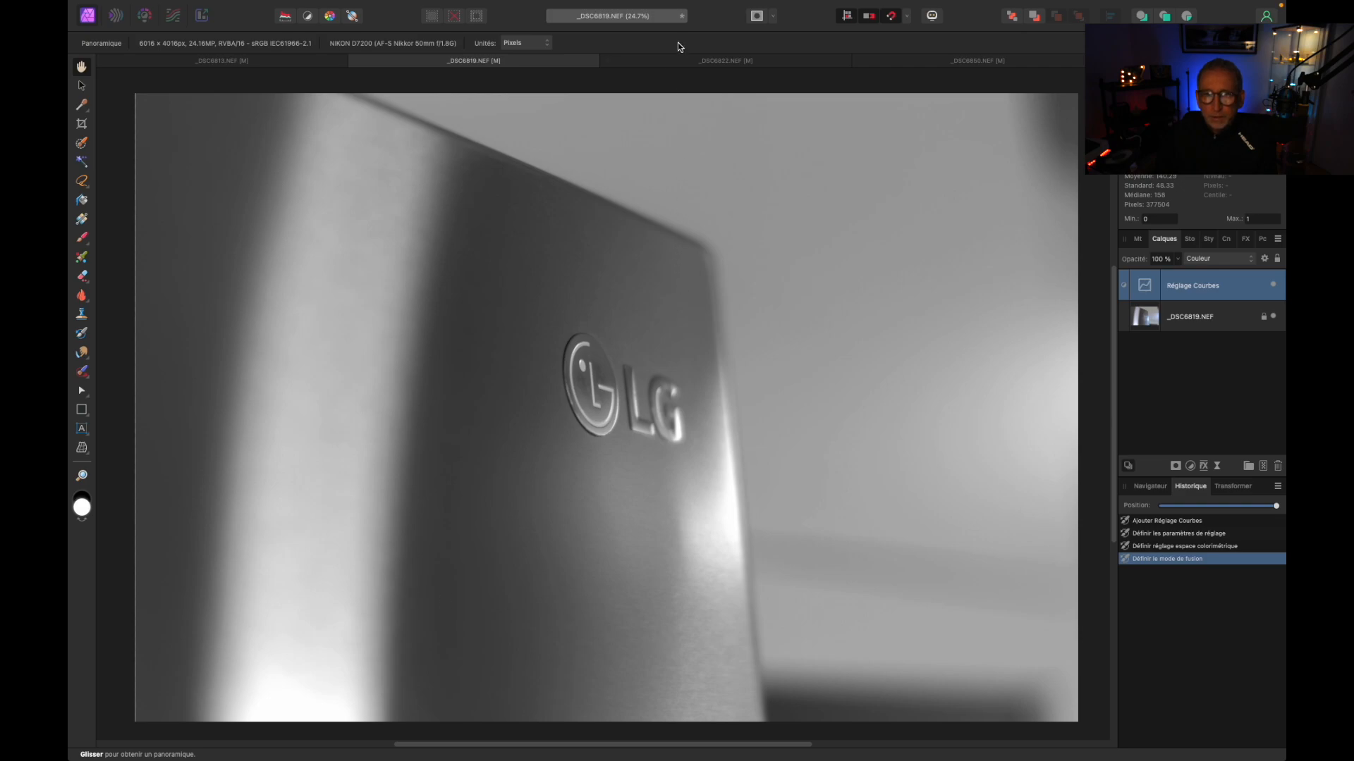
click(684, 60)
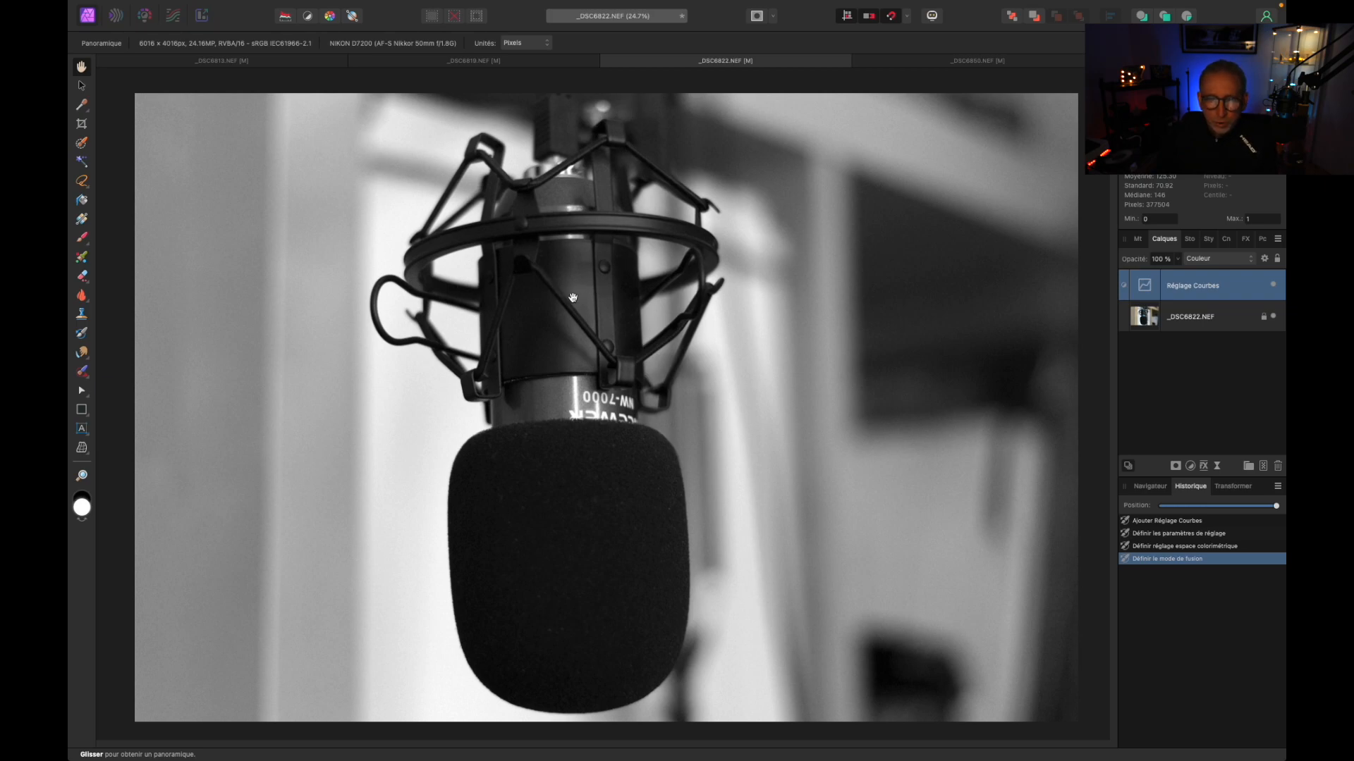
click(934, 64)
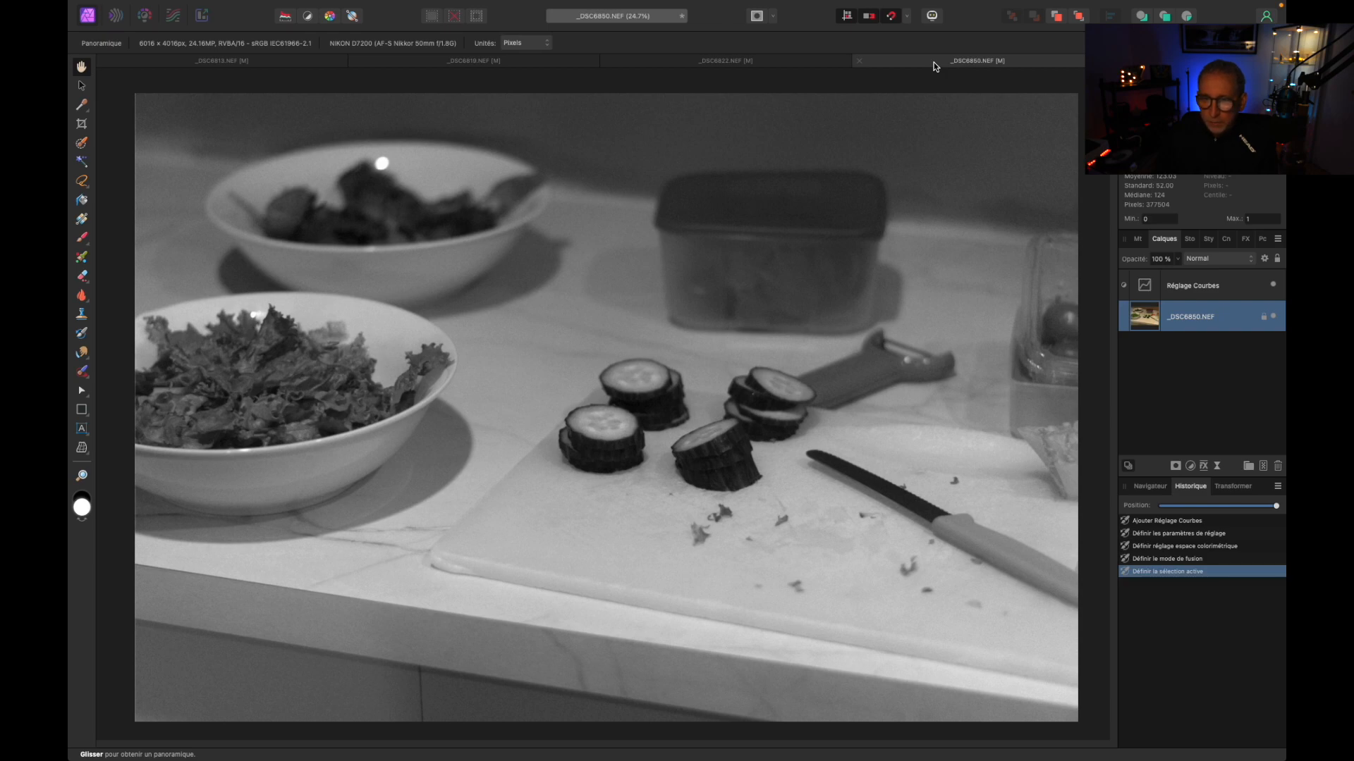
click(276, 62)
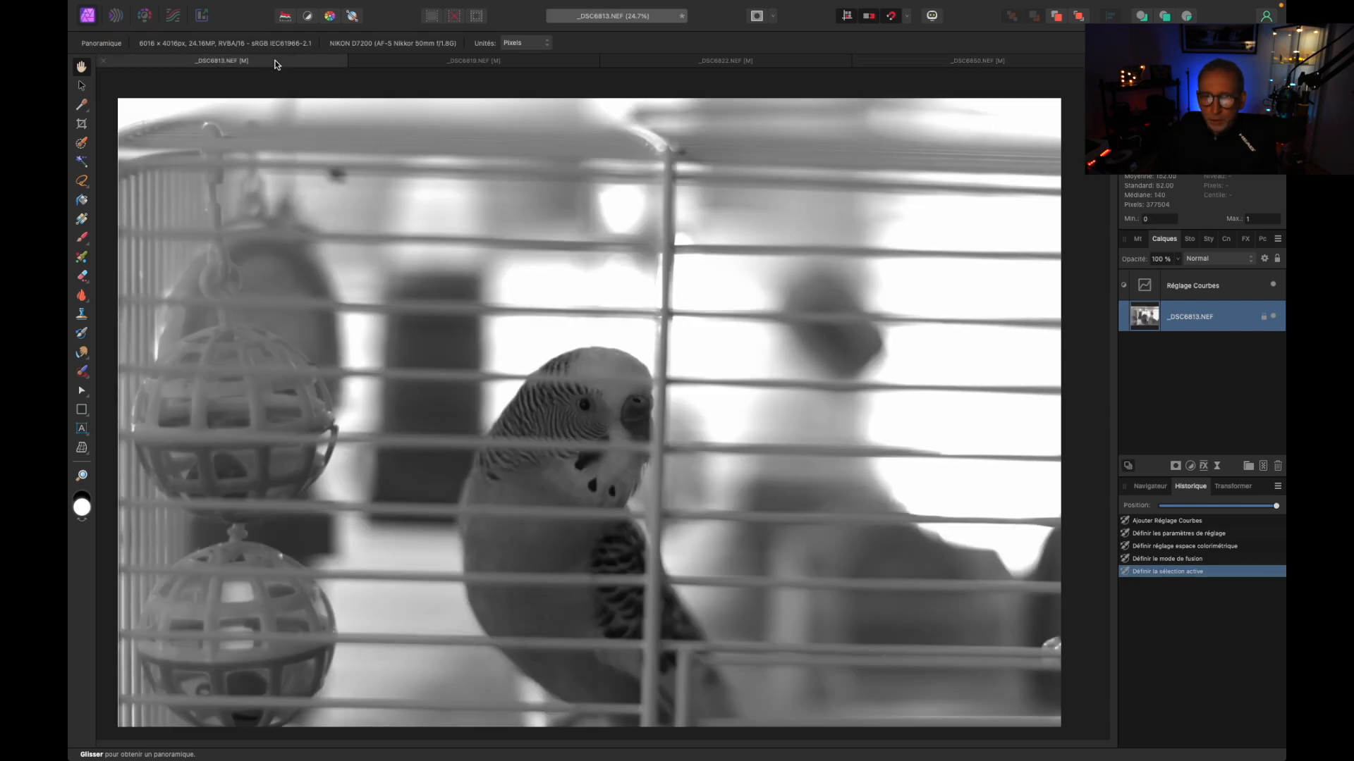
- Examine the EXIF metadata of each of the four photos, comparing their ISO, exposure and aperture settings
click(1138, 239)
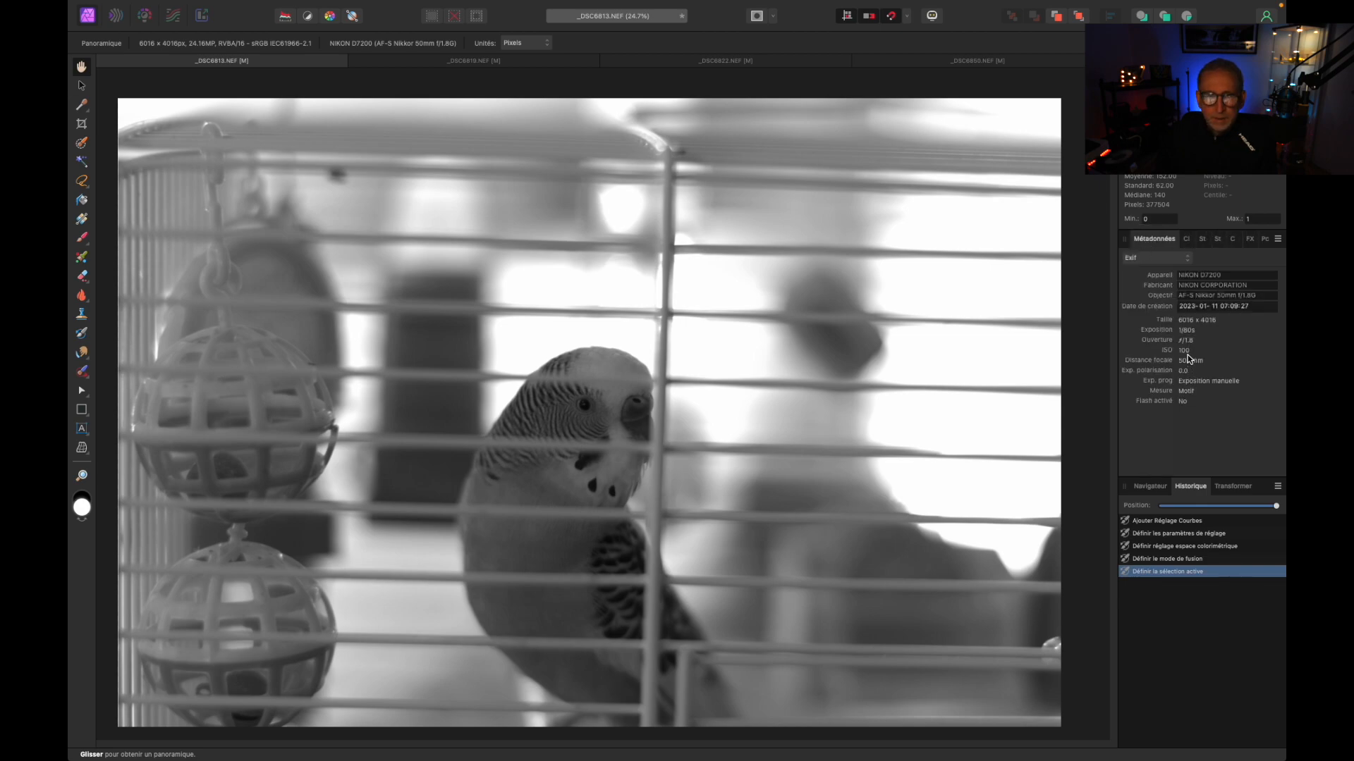
click(487, 60)
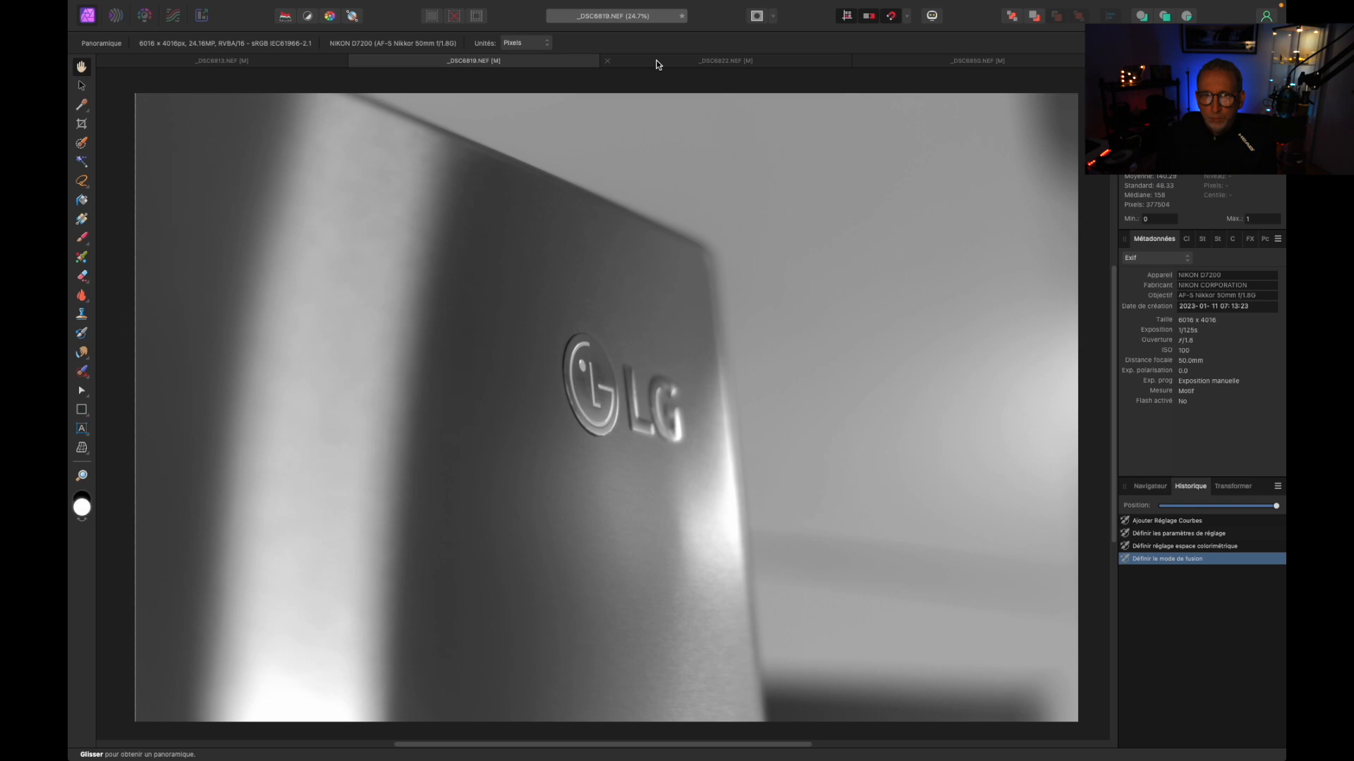
click(681, 60)
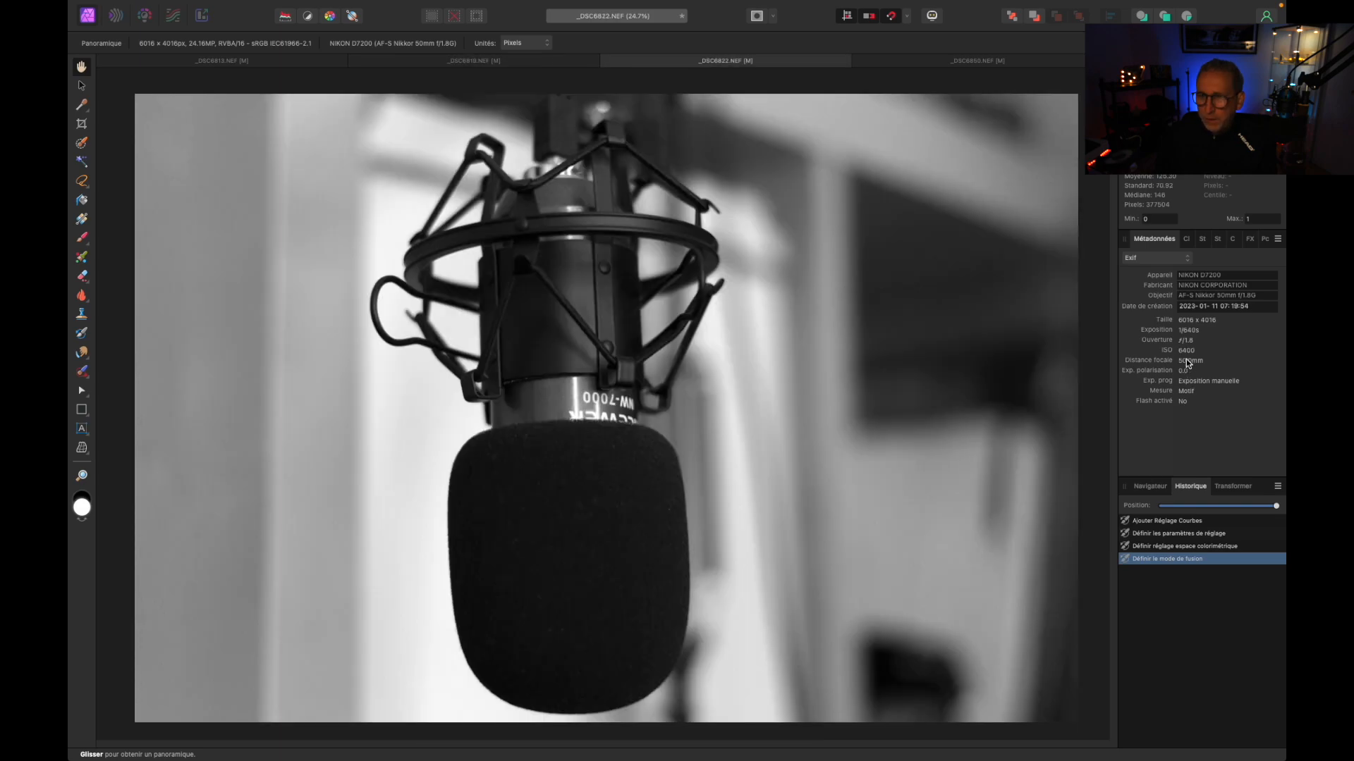
click(927, 63)
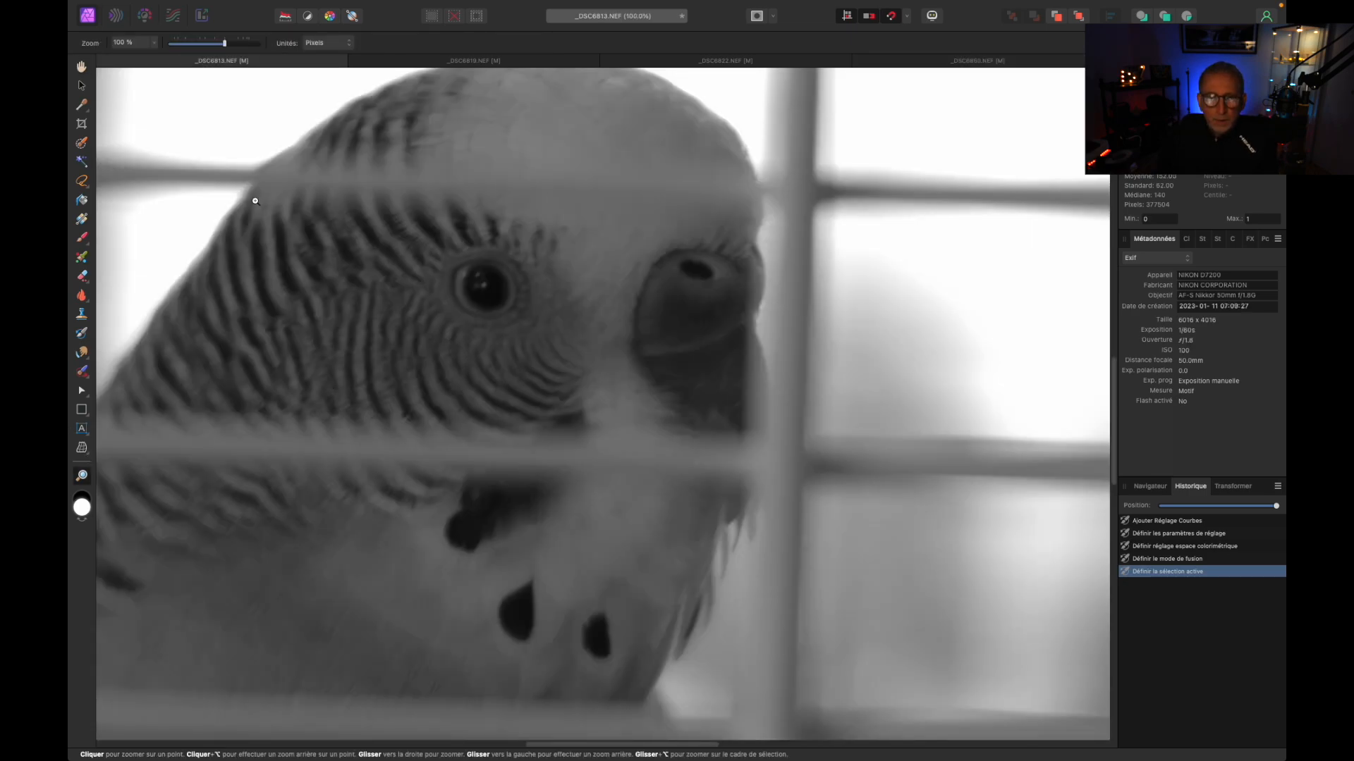
- Compare the noise of the photos at 100% zoom, and return to the parakeet photo with its layers shown
click(450, 60)
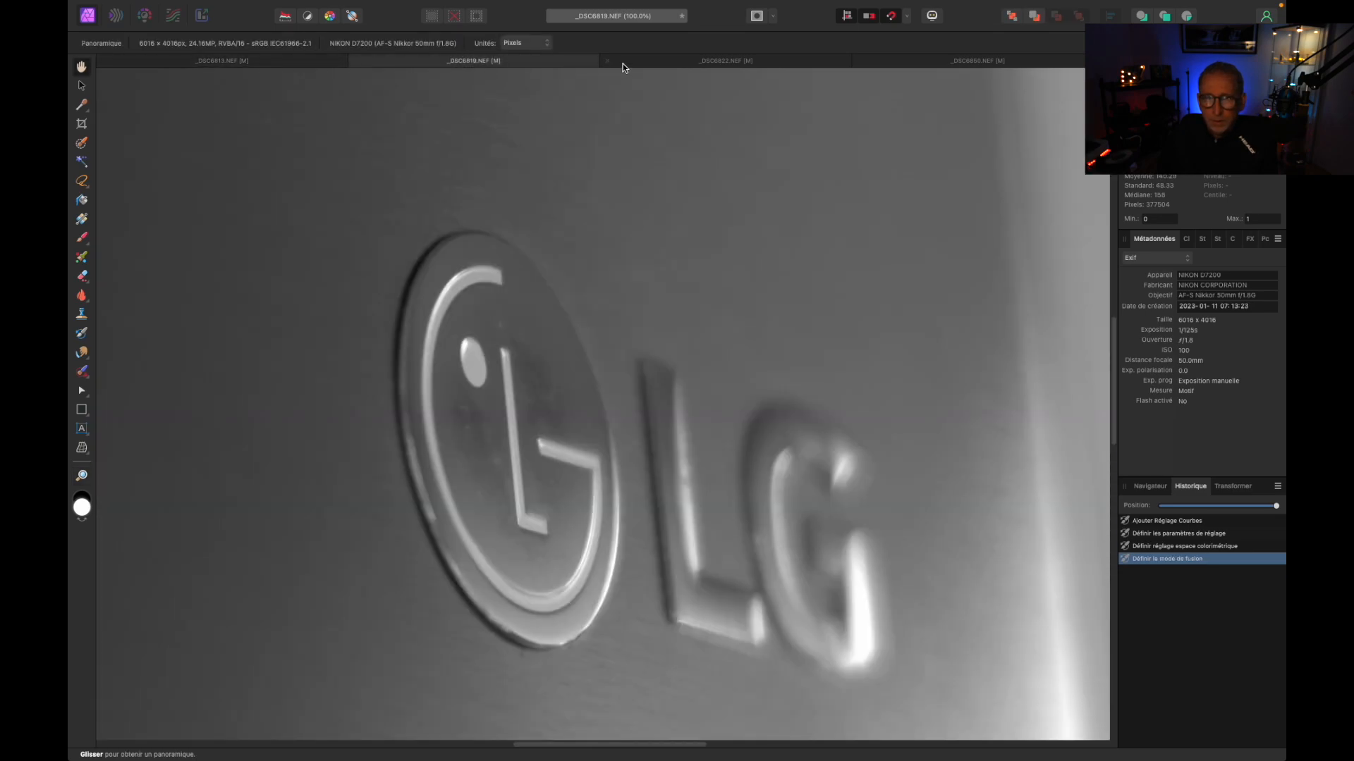
click(644, 62)
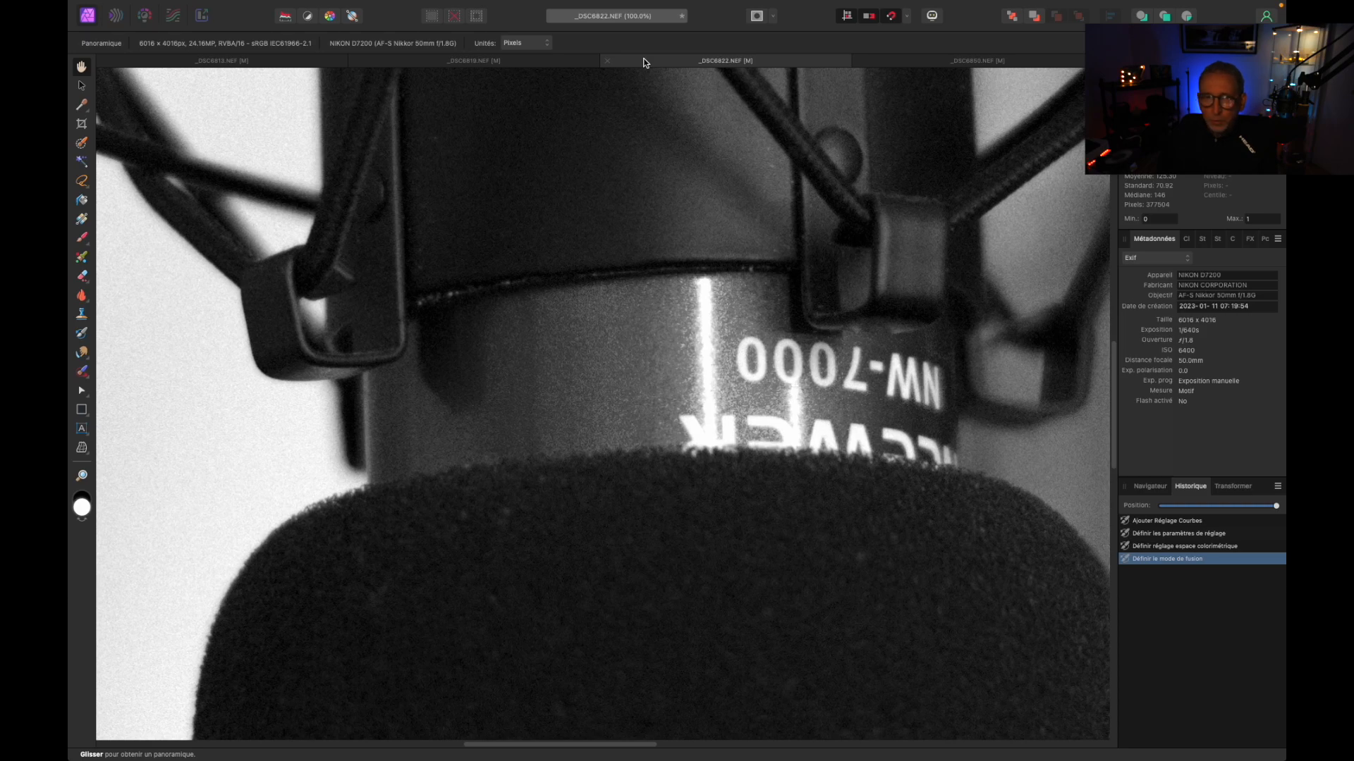
click(935, 62)
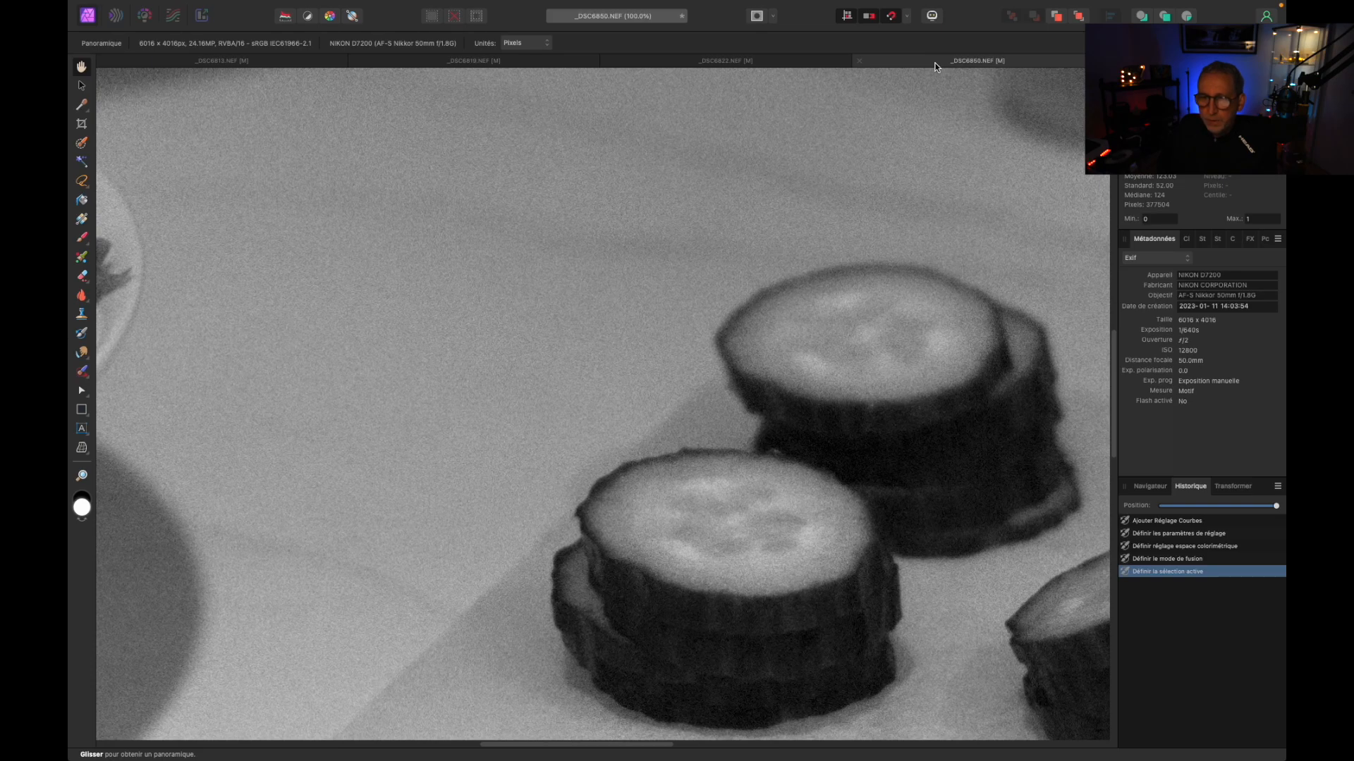
click(1186, 239)
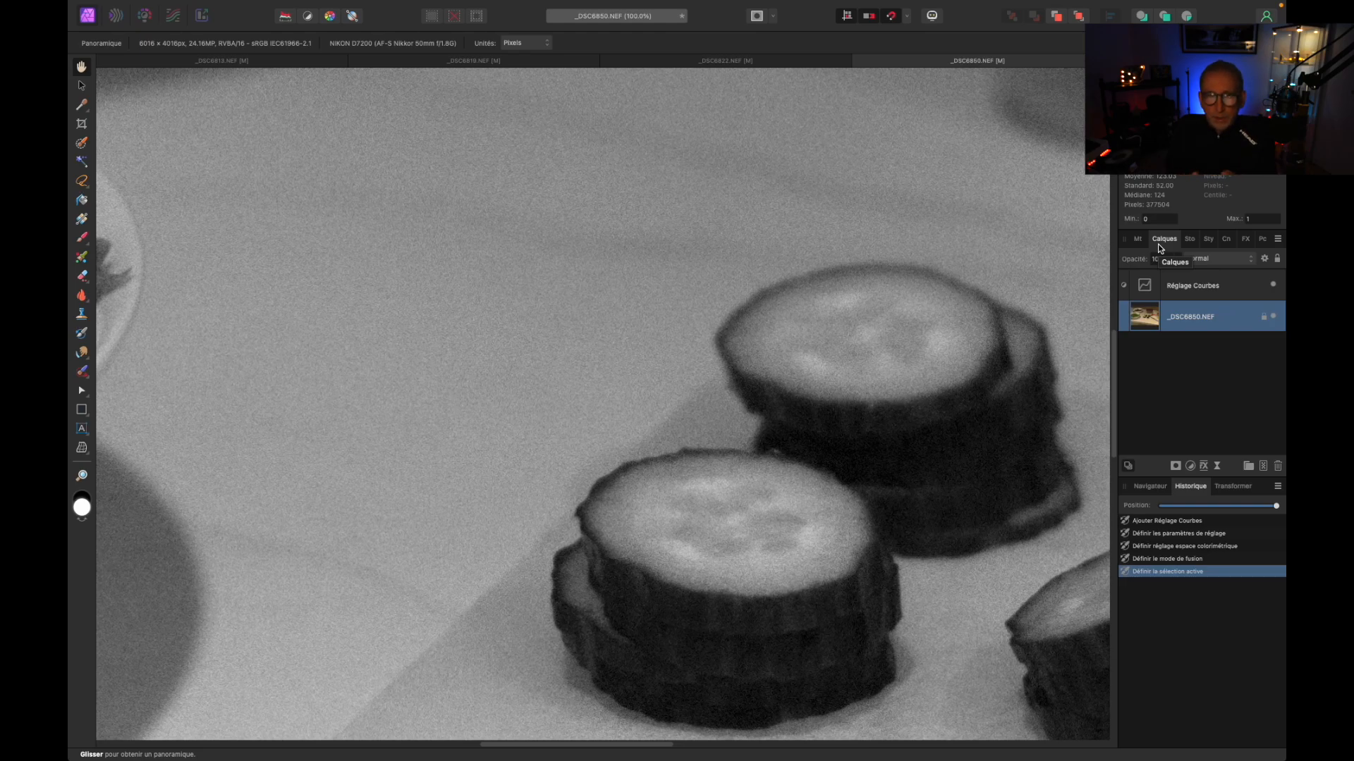
key(ctrl+Tab)
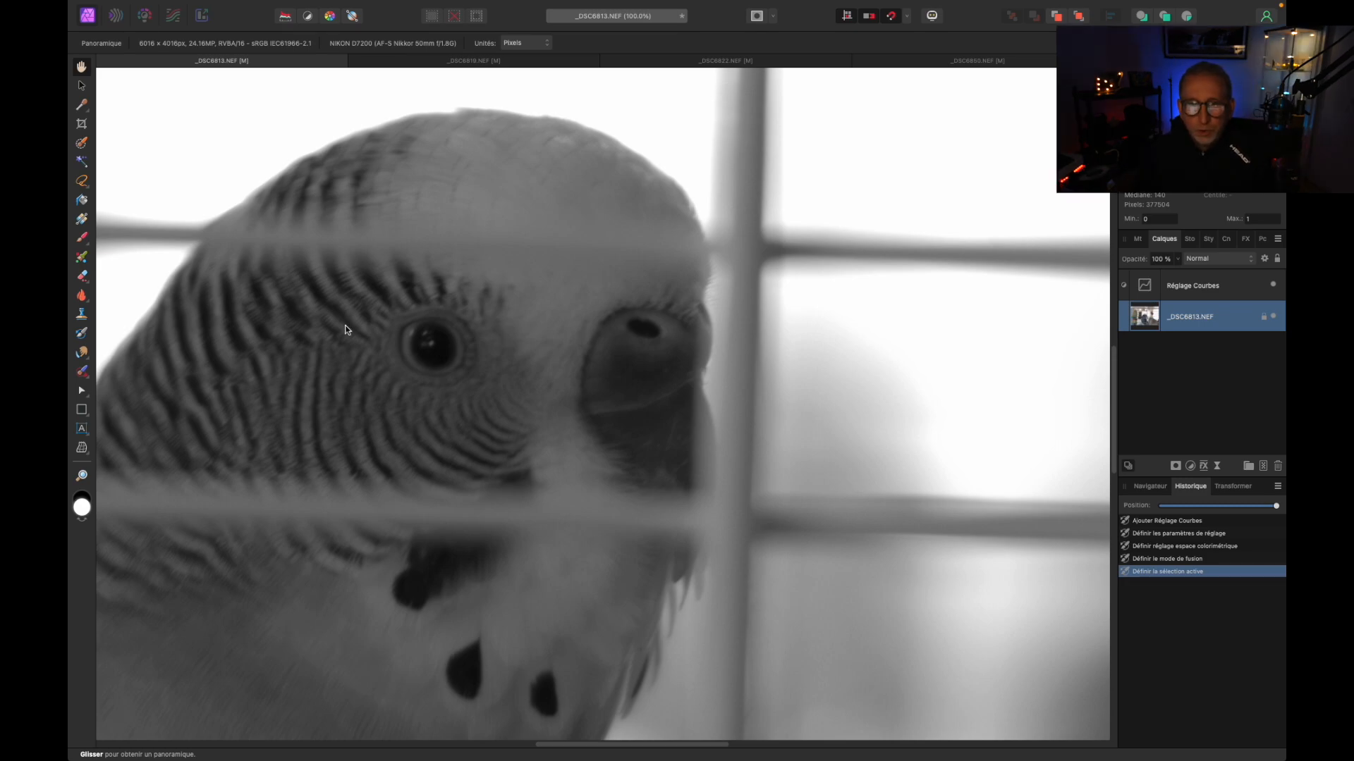
- Try the destructive Add Noise filter on the parakeet photo layer at 100% intensity
mouse_move(426, 3)
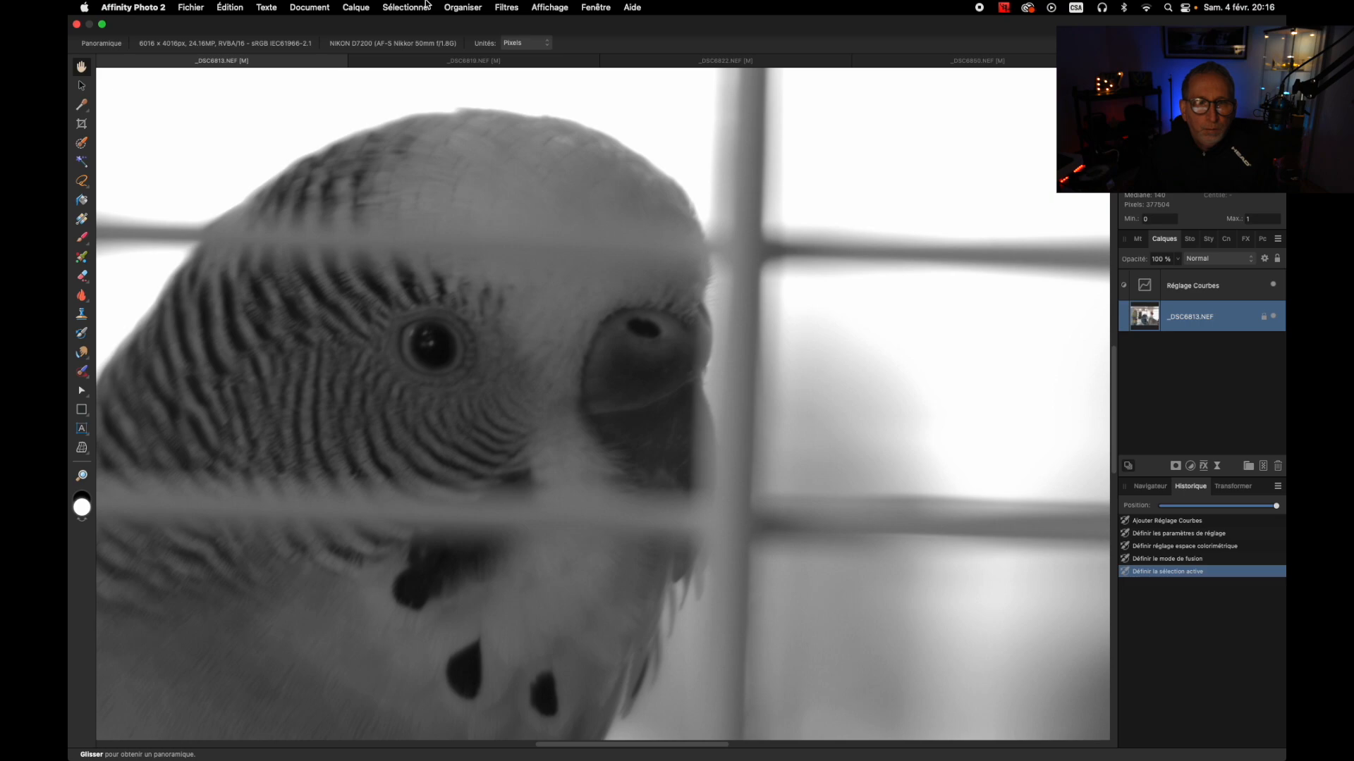
click(506, 7)
mouse_move(511, 69)
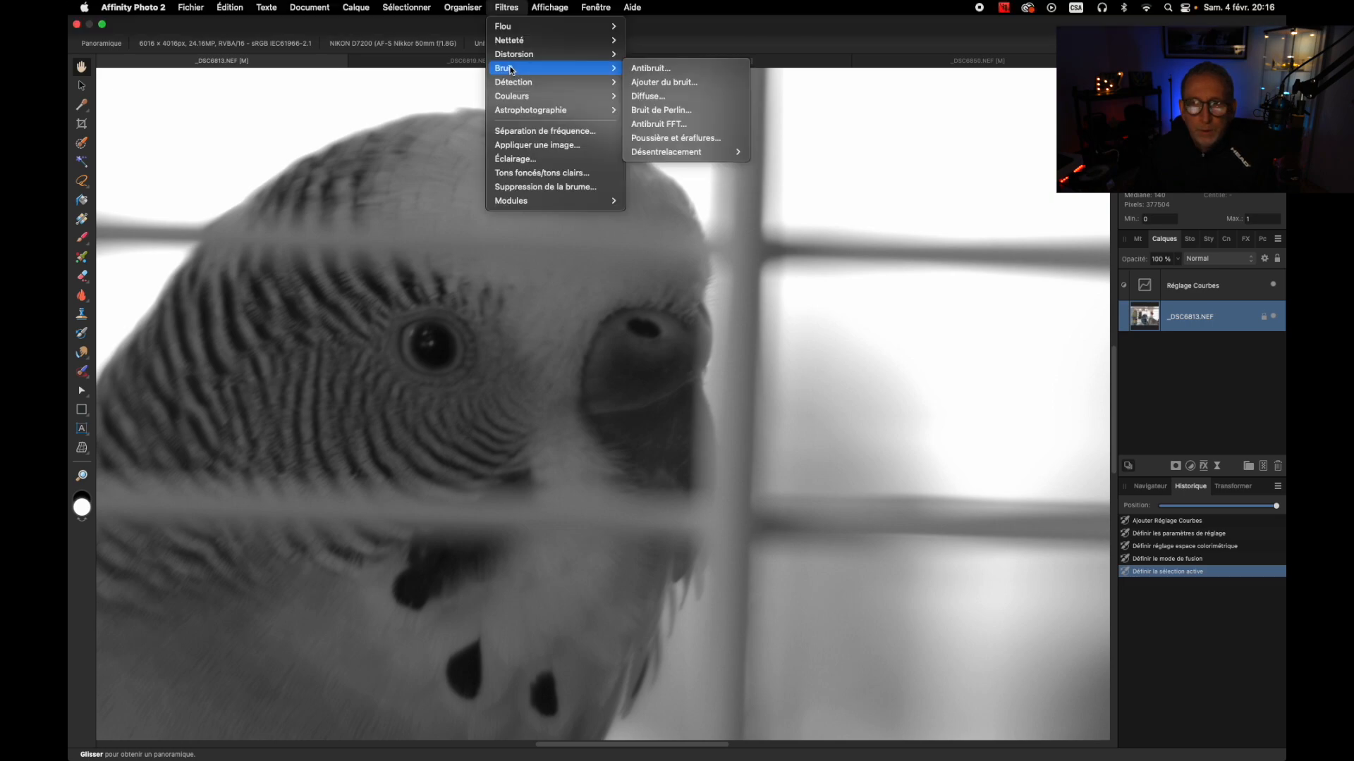
click(638, 82)
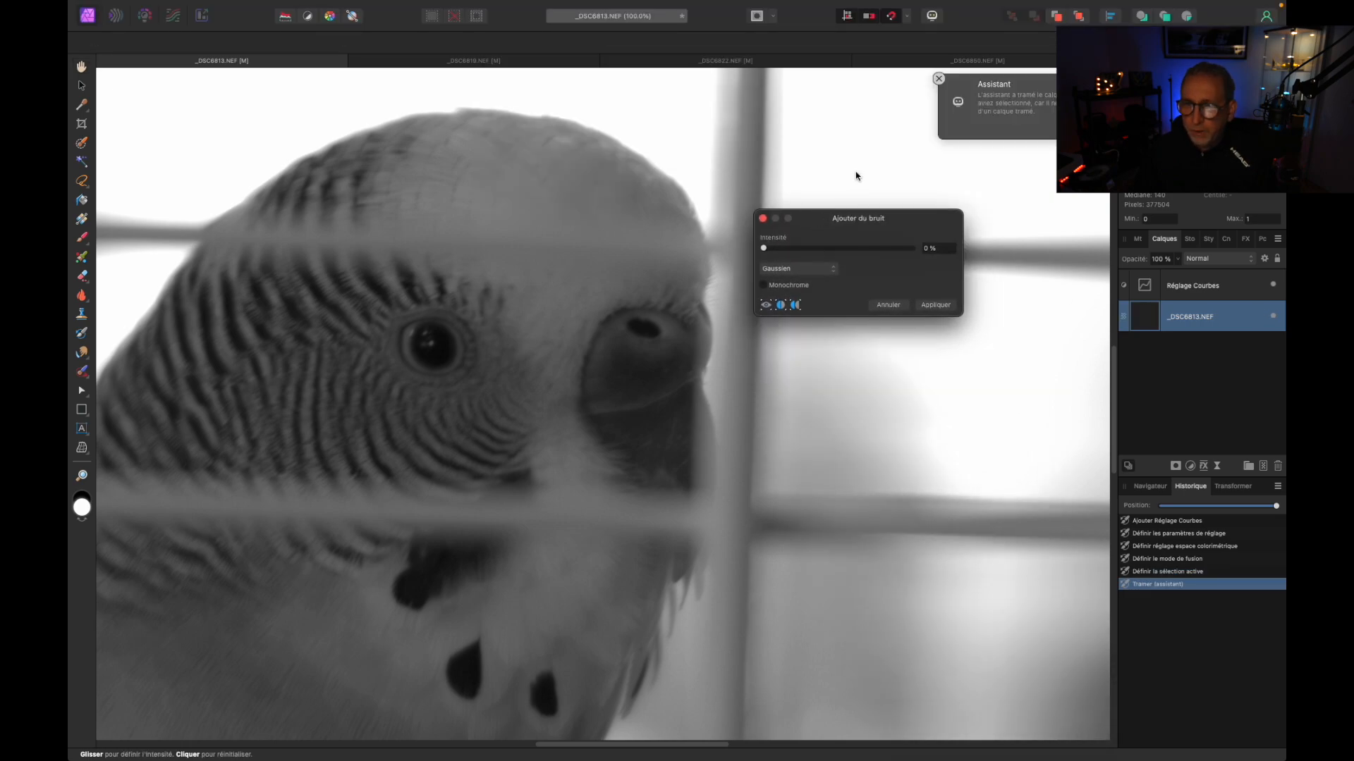
drag(765, 240, 923, 244)
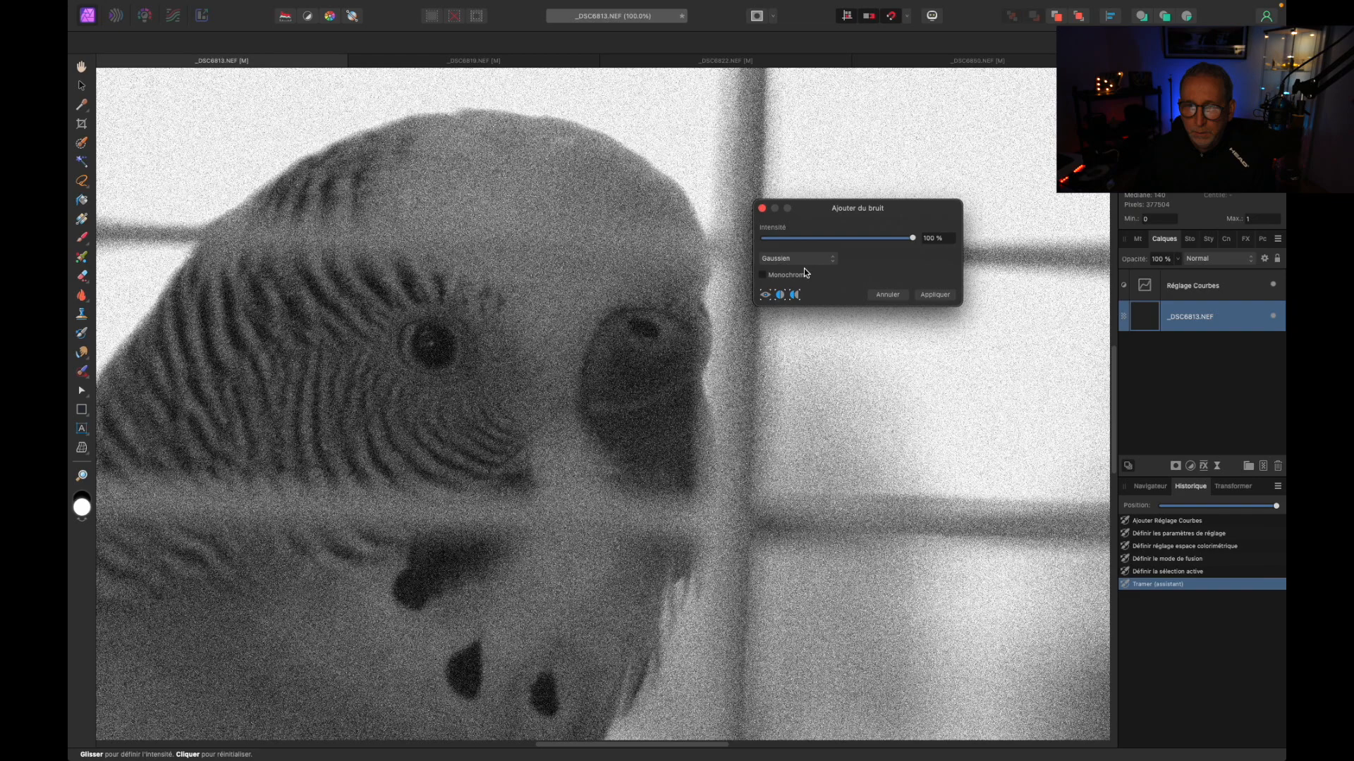
- Try monochrome Gaussian noise with a split before/after preview, and cancel the filter
click(832, 262)
click(832, 260)
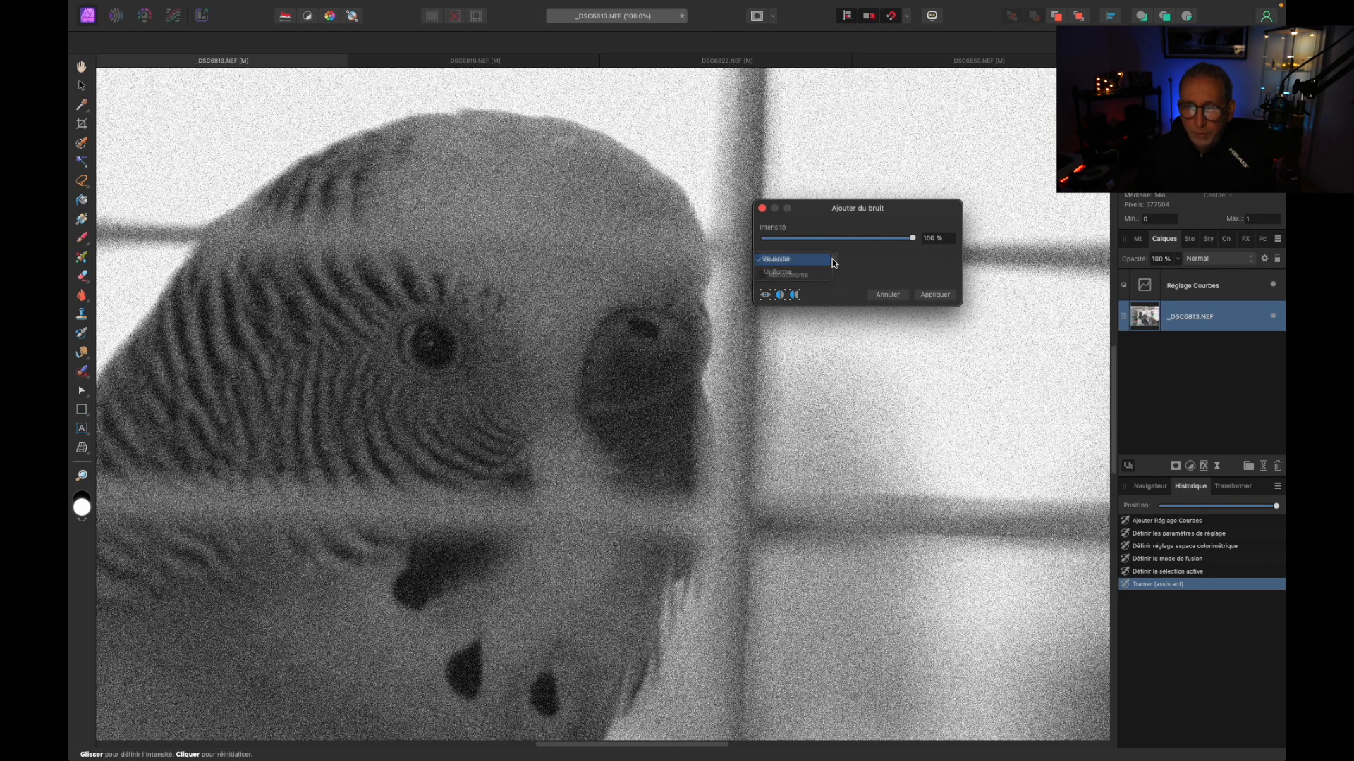
click(763, 277)
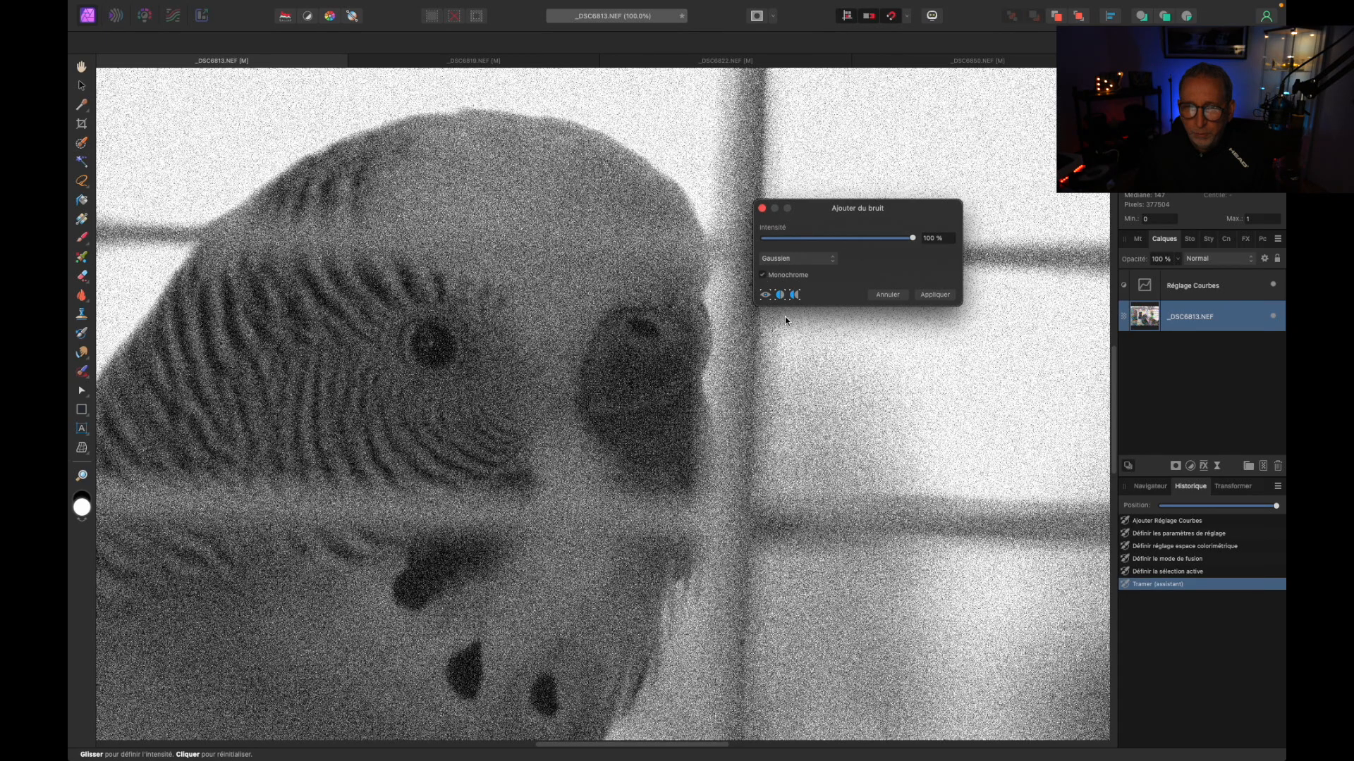
click(780, 295)
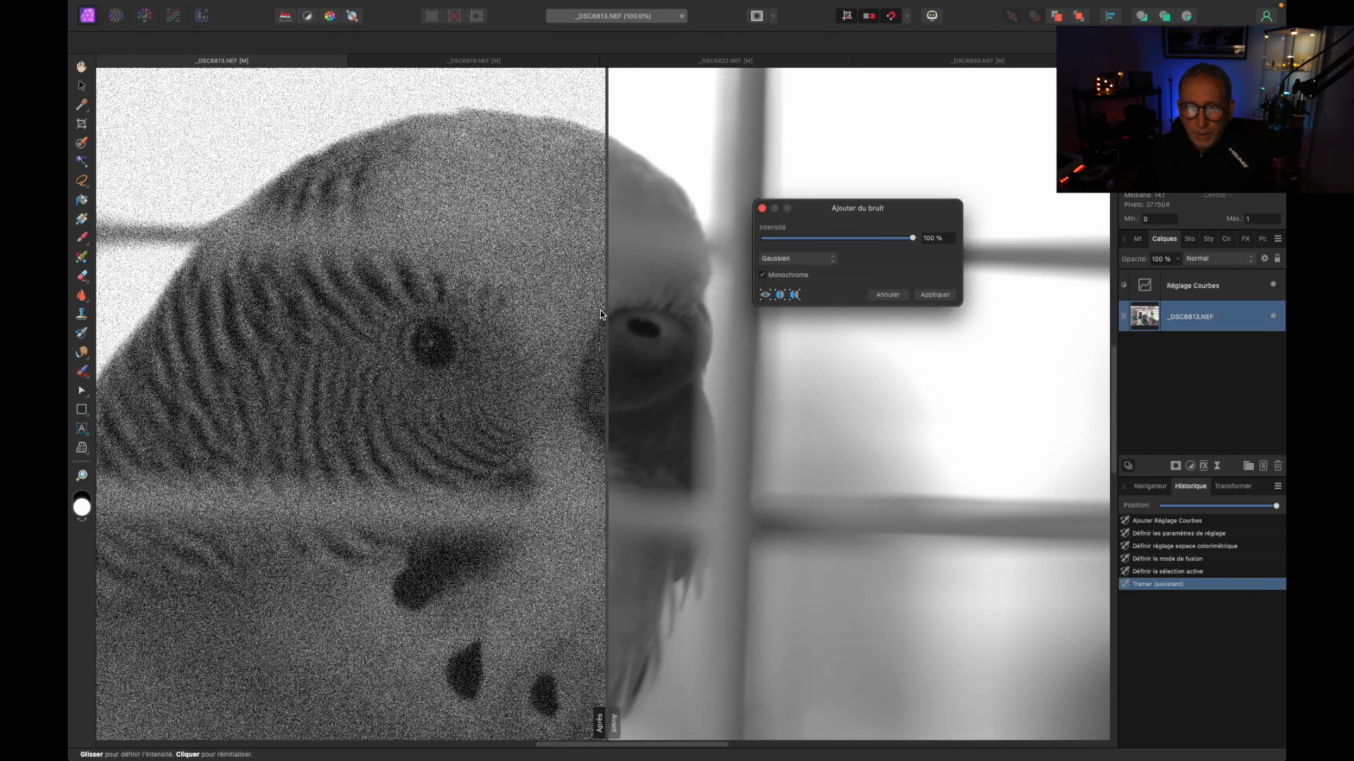
mouse_move(912, 238)
mouse_down()
mouse_move(832, 245)
mouse_move(928, 239)
mouse_up()
key(Escape)
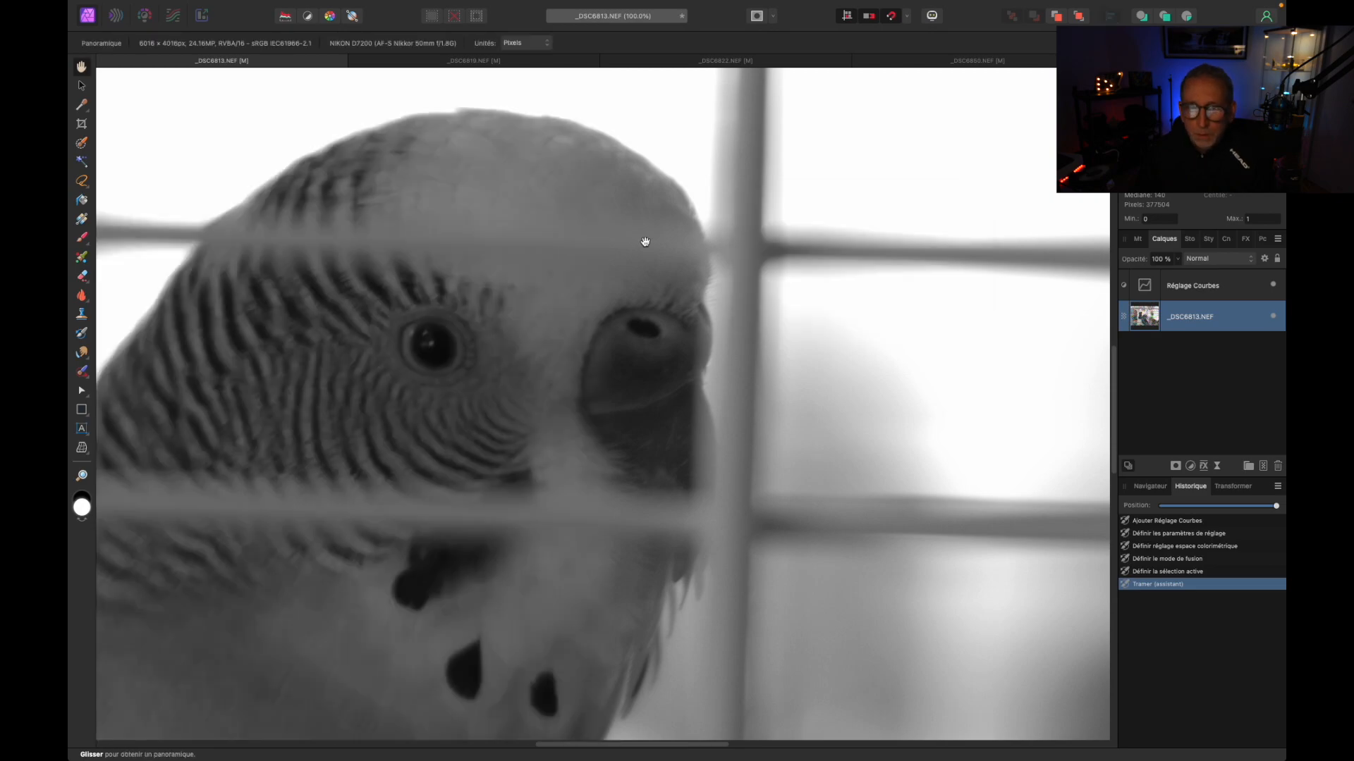
- Try a live Add Noise filter on the parakeet photo layer at 59% intensity, keeping the Gaussian distribution
mouse_move(102, 6)
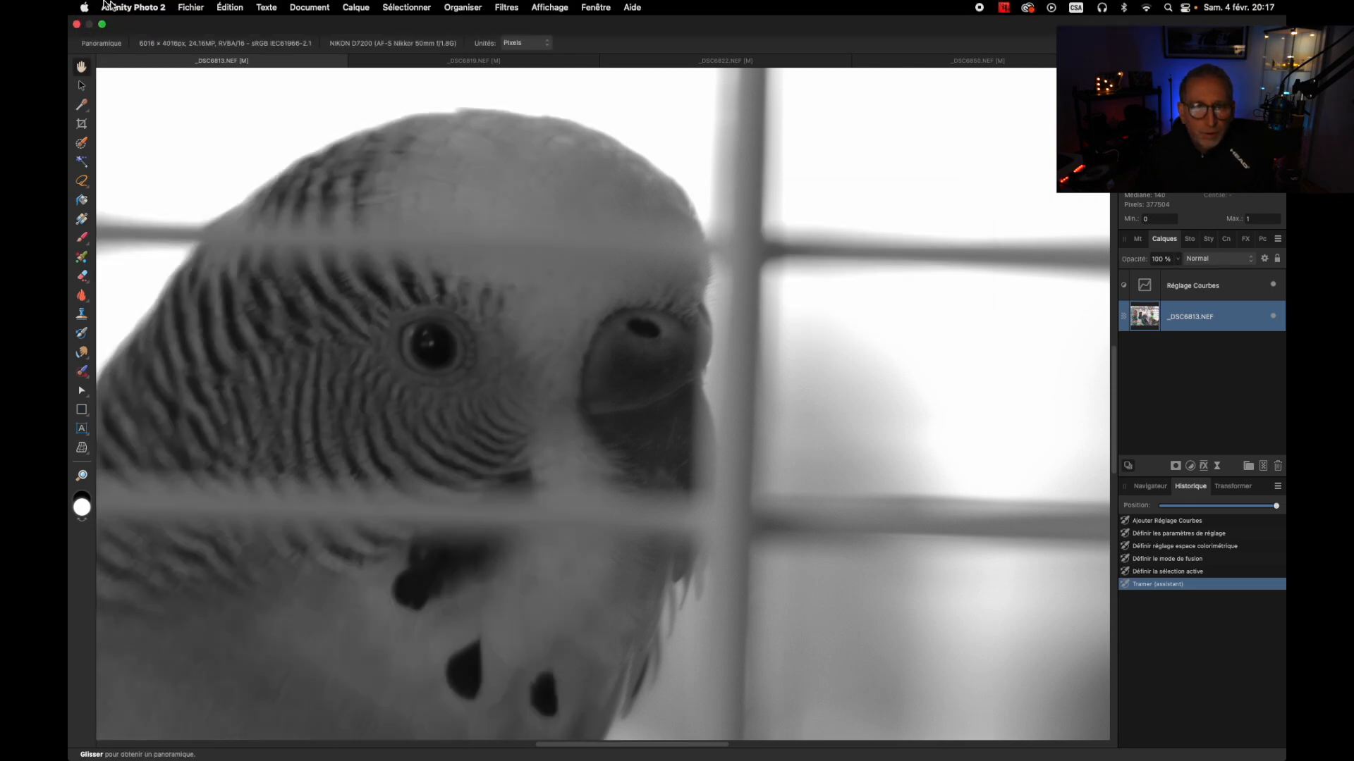
click(342, 8)
mouse_move(378, 172)
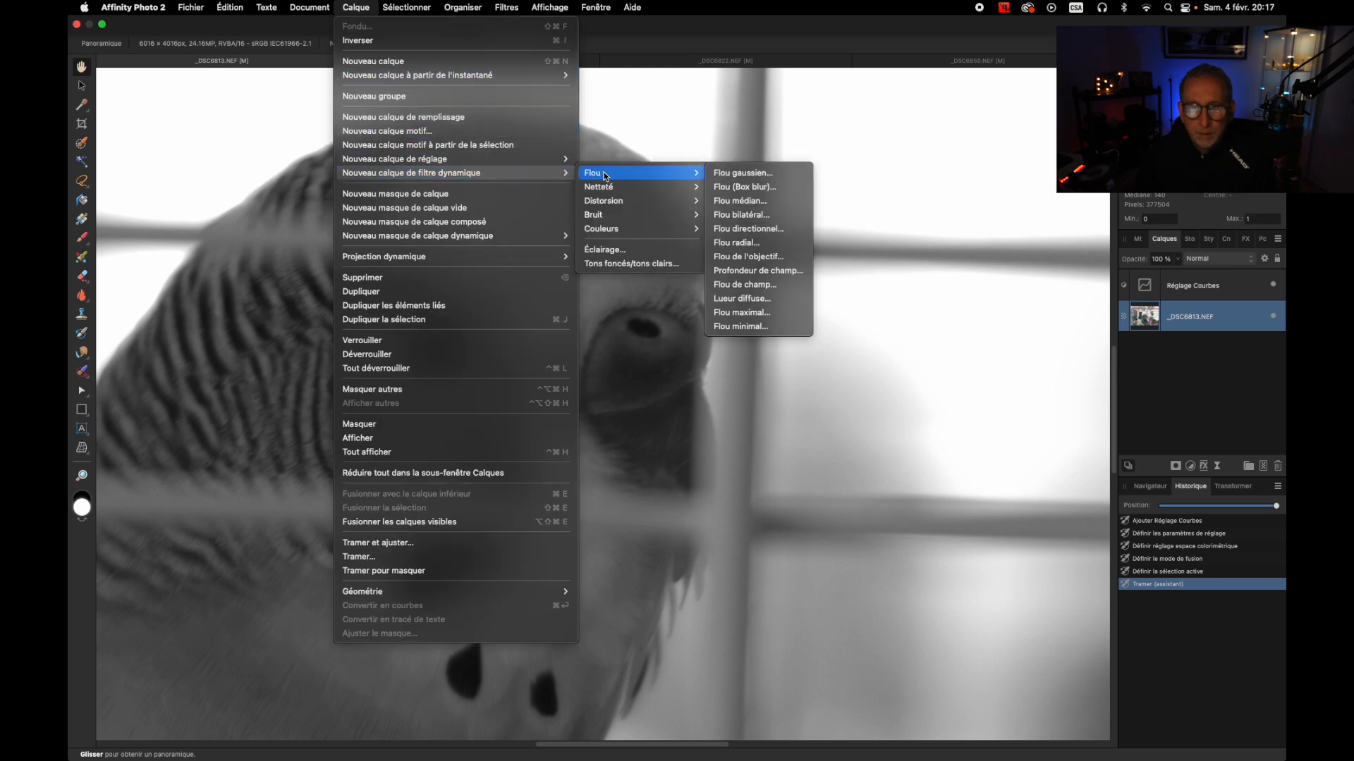
mouse_move(602, 212)
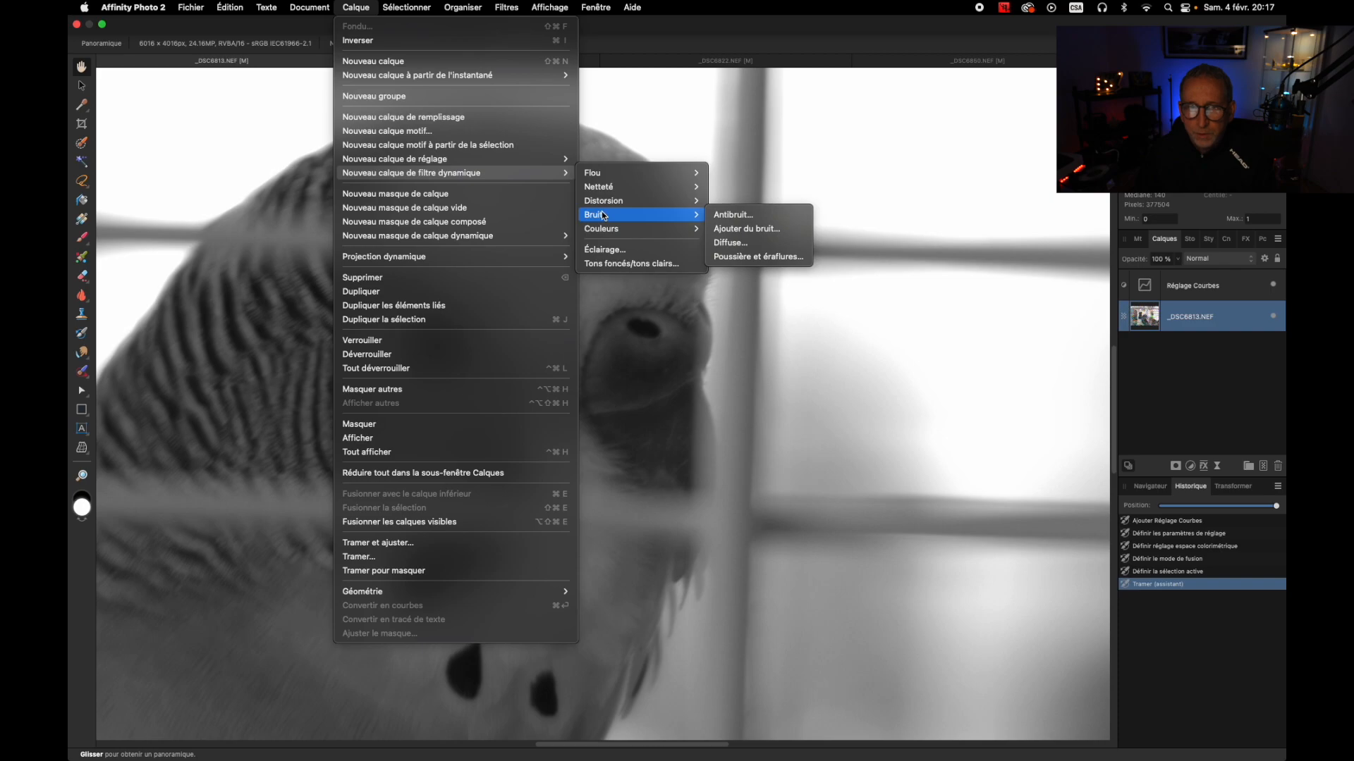
click(746, 229)
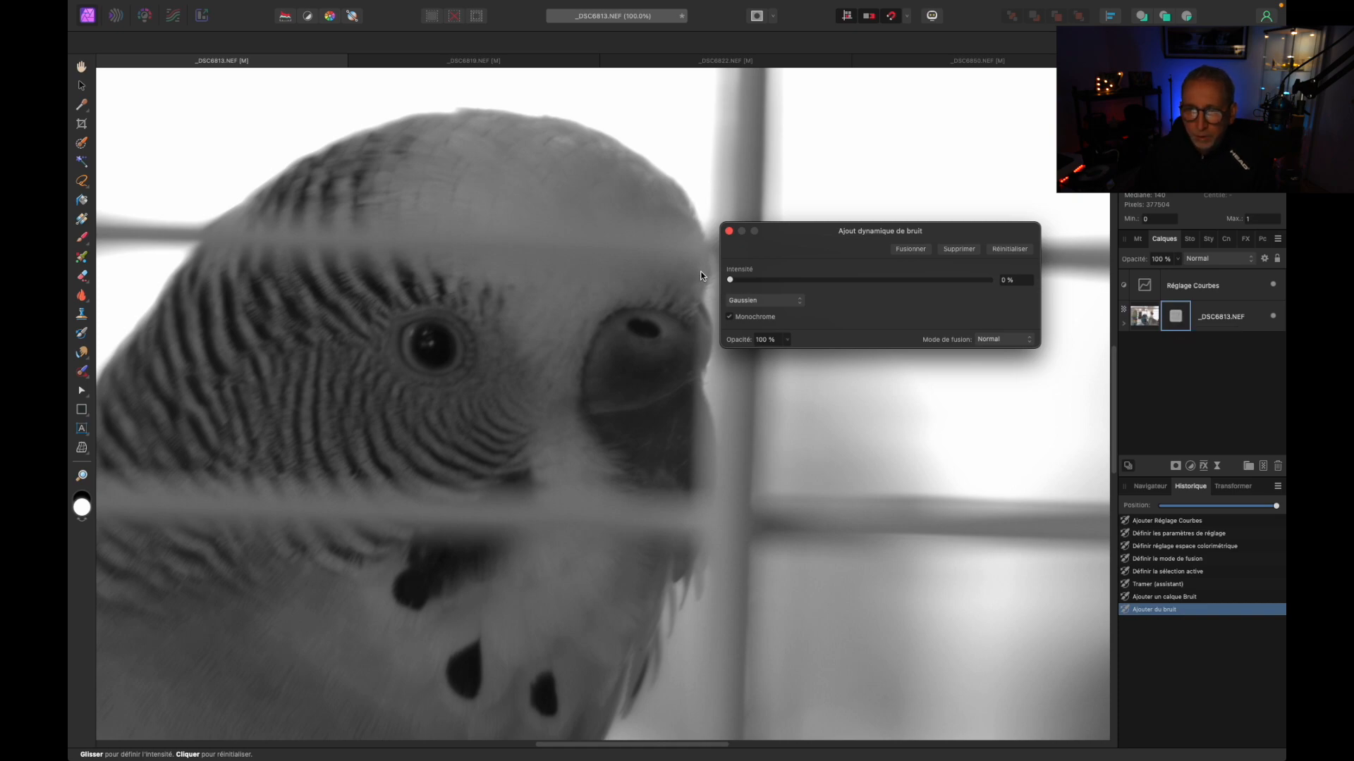
drag(729, 280, 884, 282)
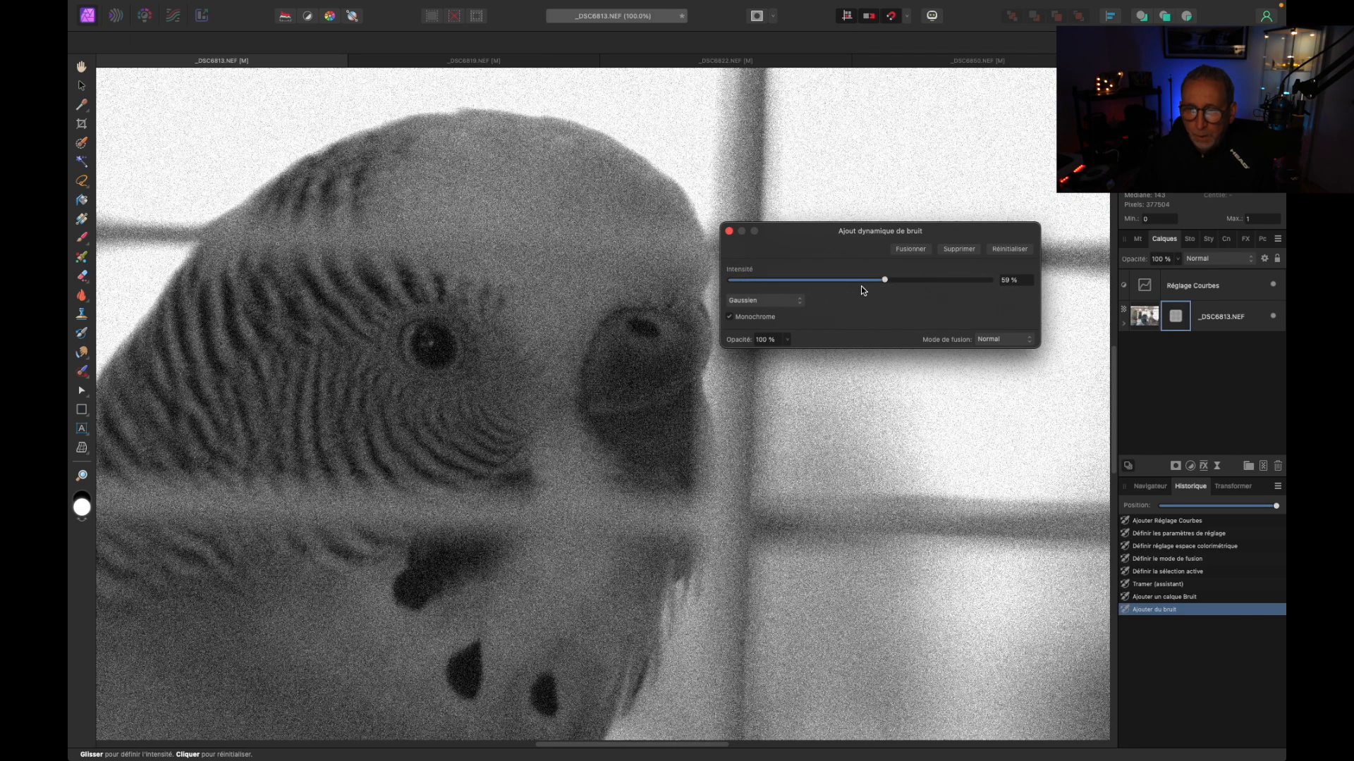
click(799, 302)
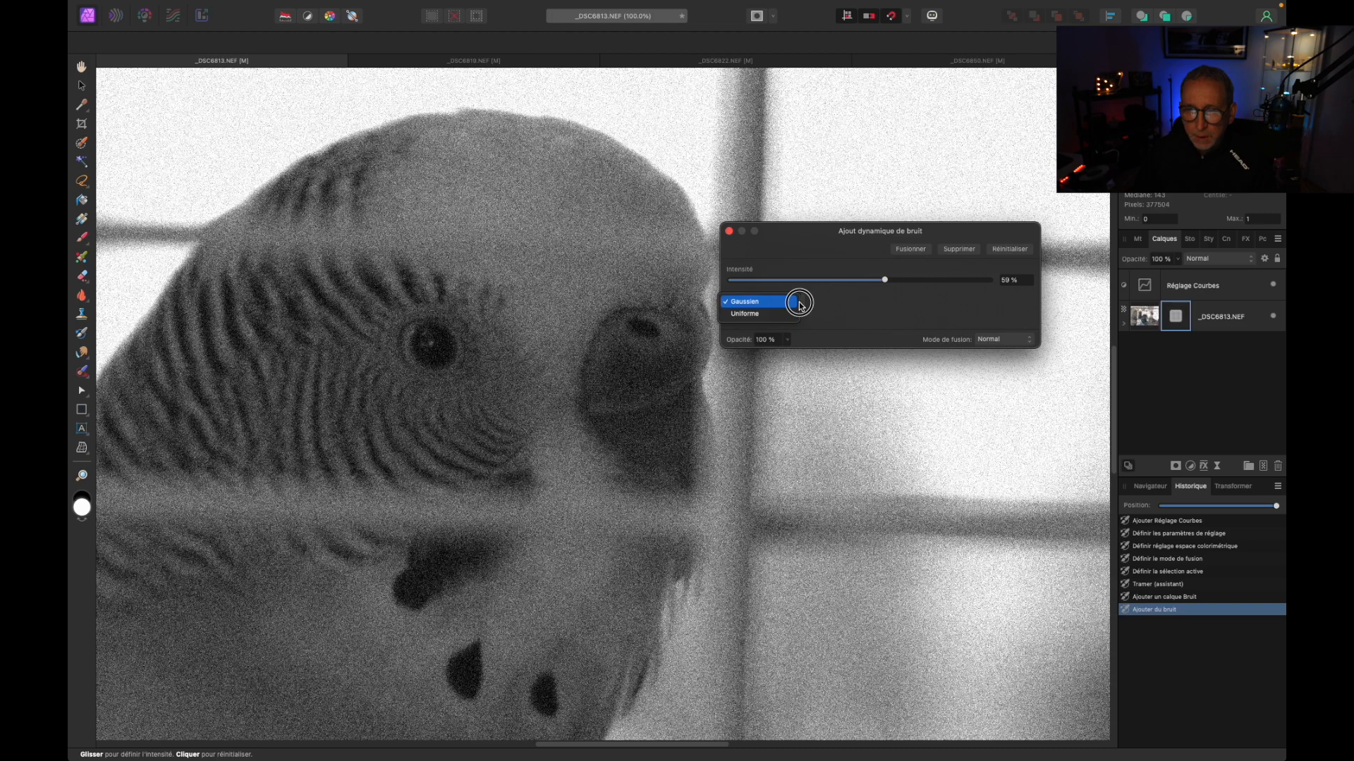
click(797, 302)
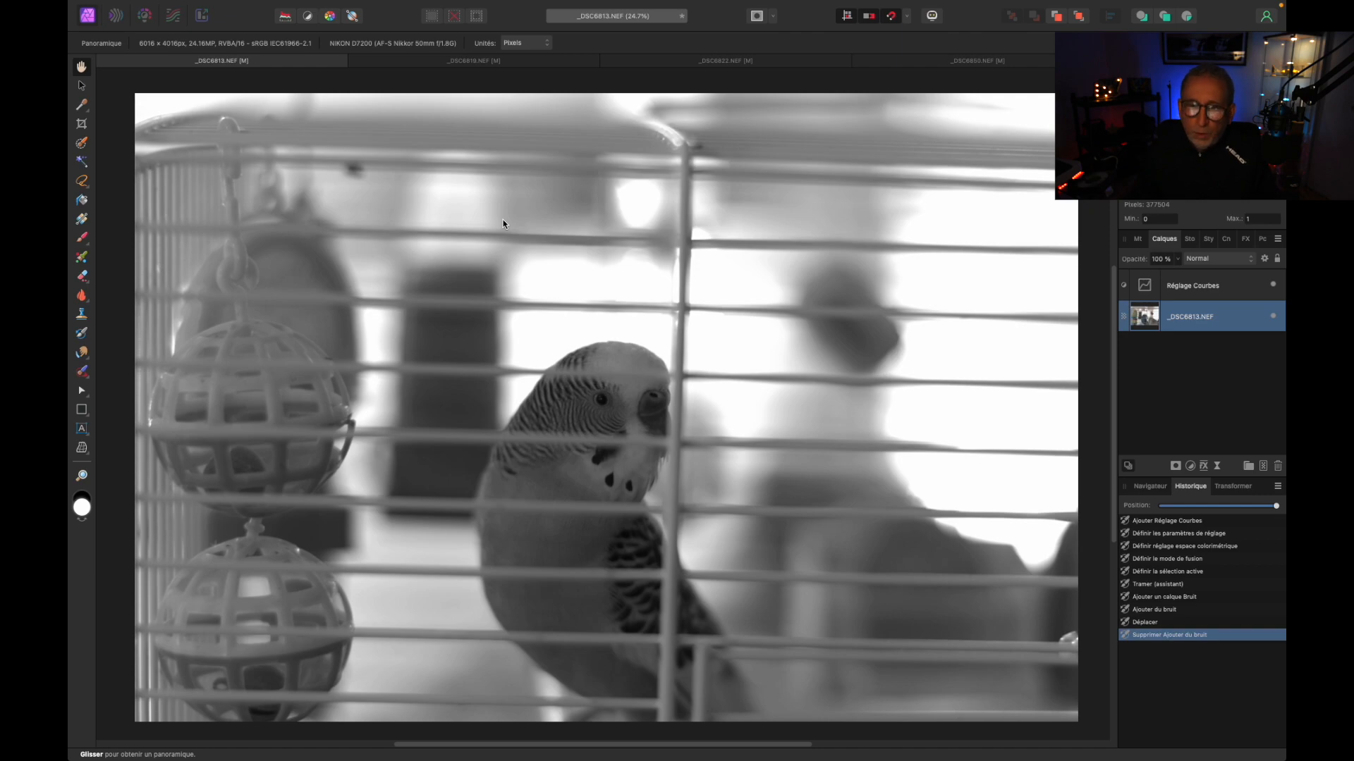
- Cover the whole parakeet photo with a rectangle and set its fill to 50% grey
key(m)
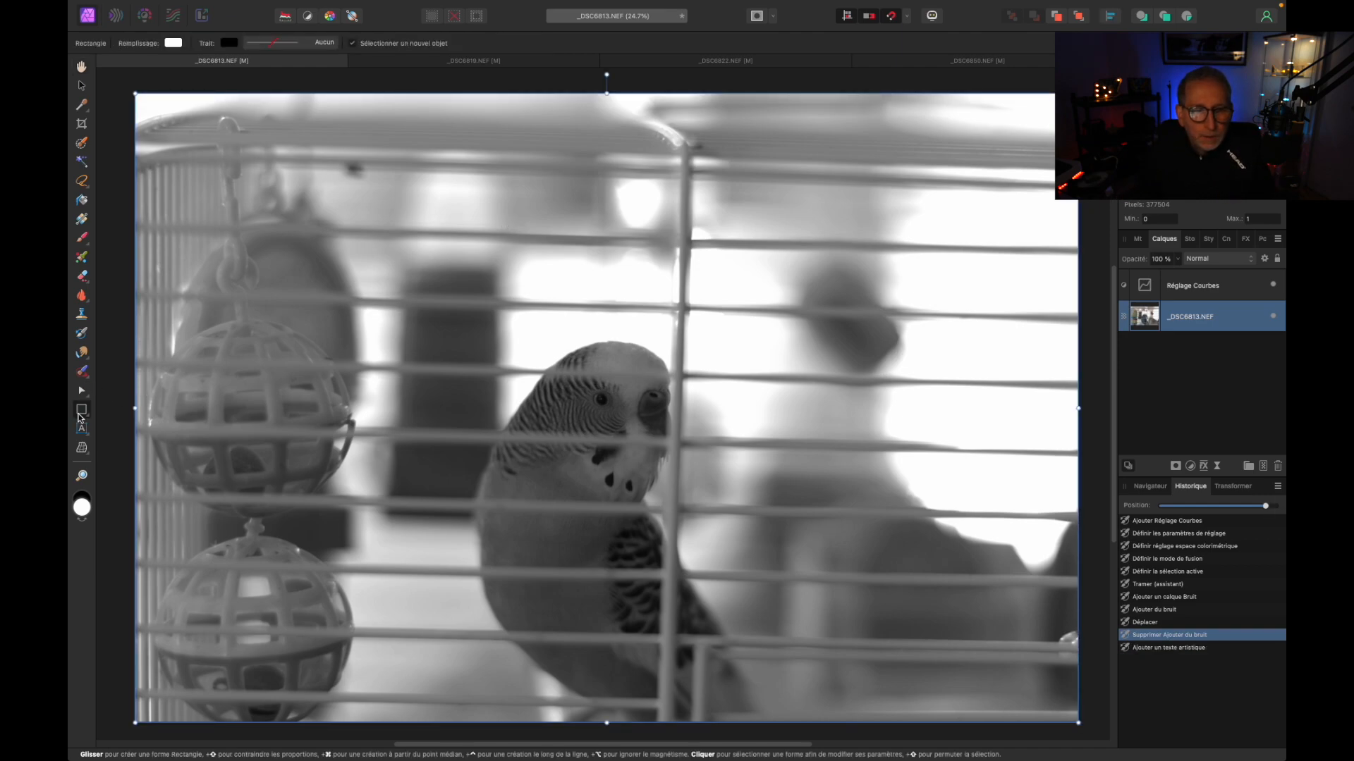
drag(126, 85, 1079, 722)
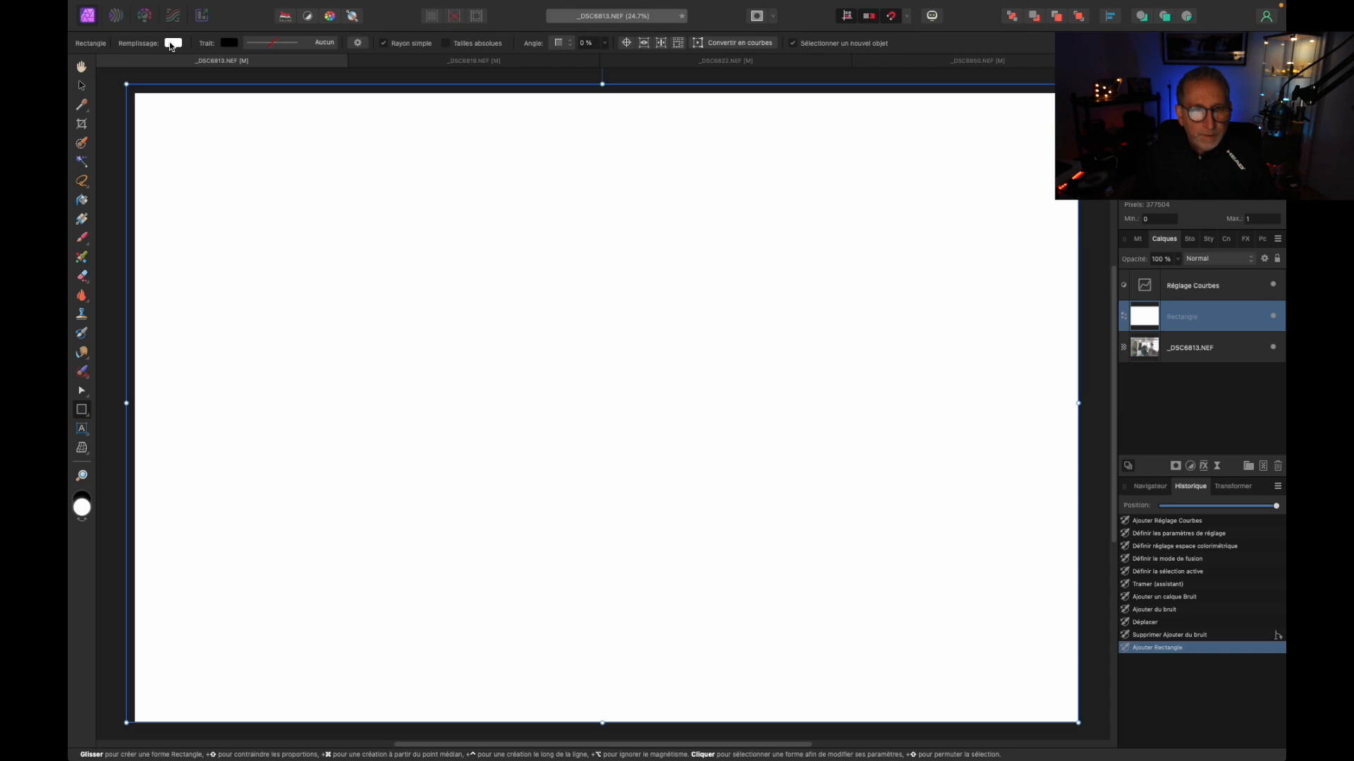
click(173, 43)
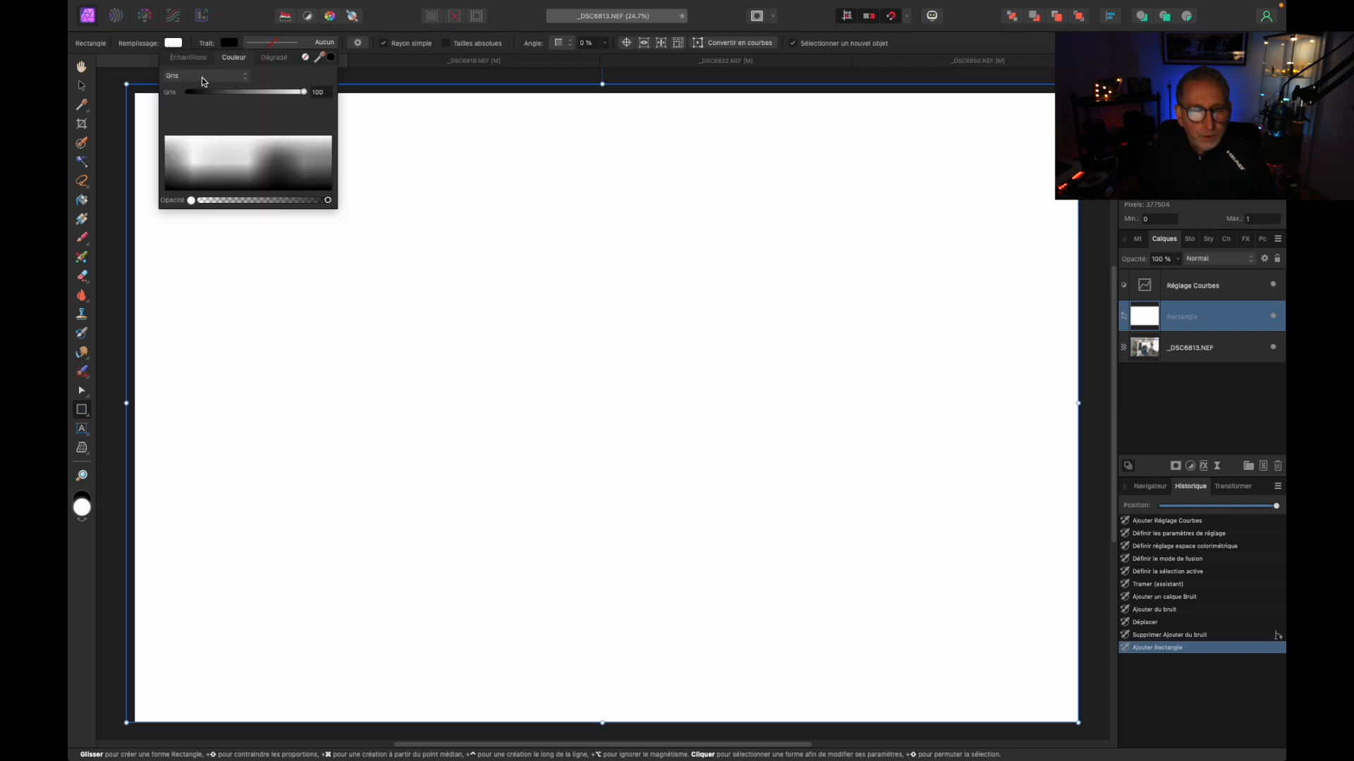
click(239, 78)
click(239, 77)
drag(303, 92, 236, 112)
key(h)
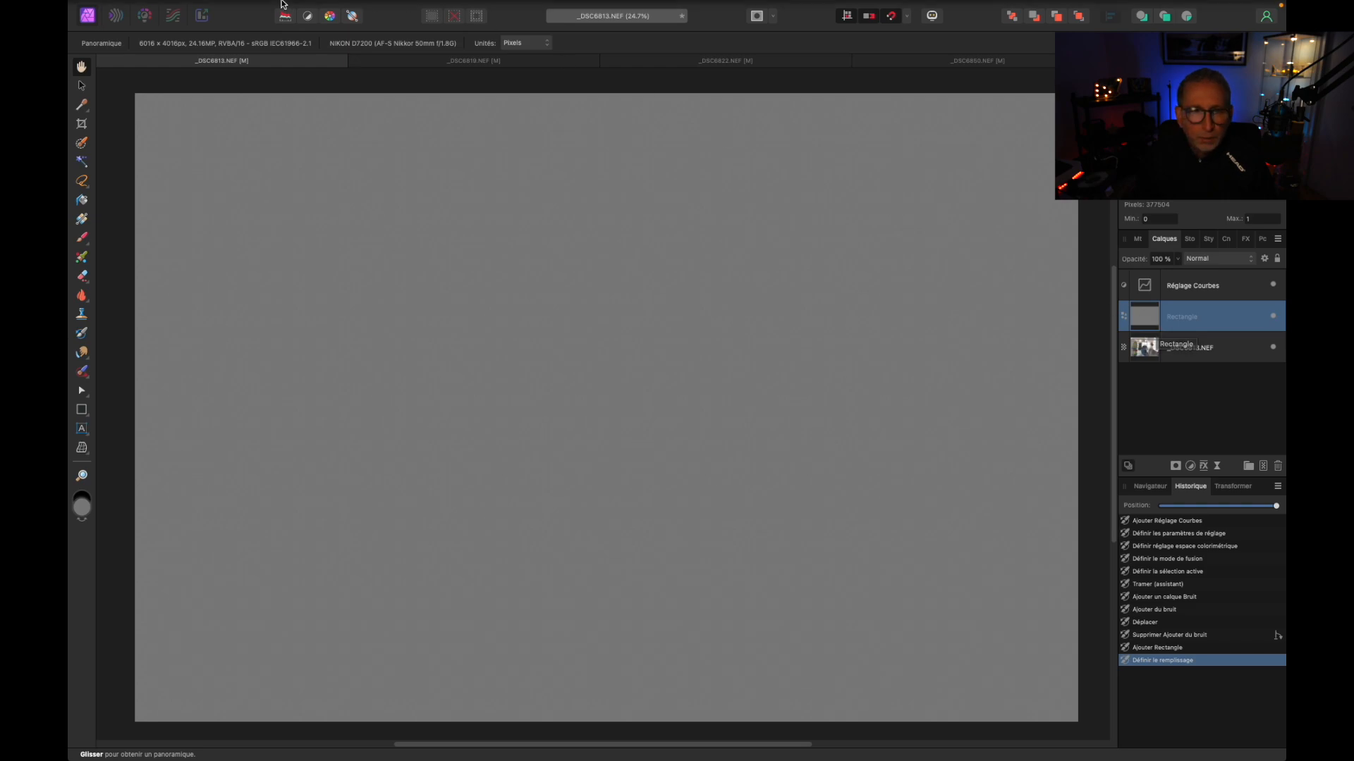
- Add a new fill layer above the grey rectangle and open its fill colour settings
mouse_move(282, 4)
click(356, 8)
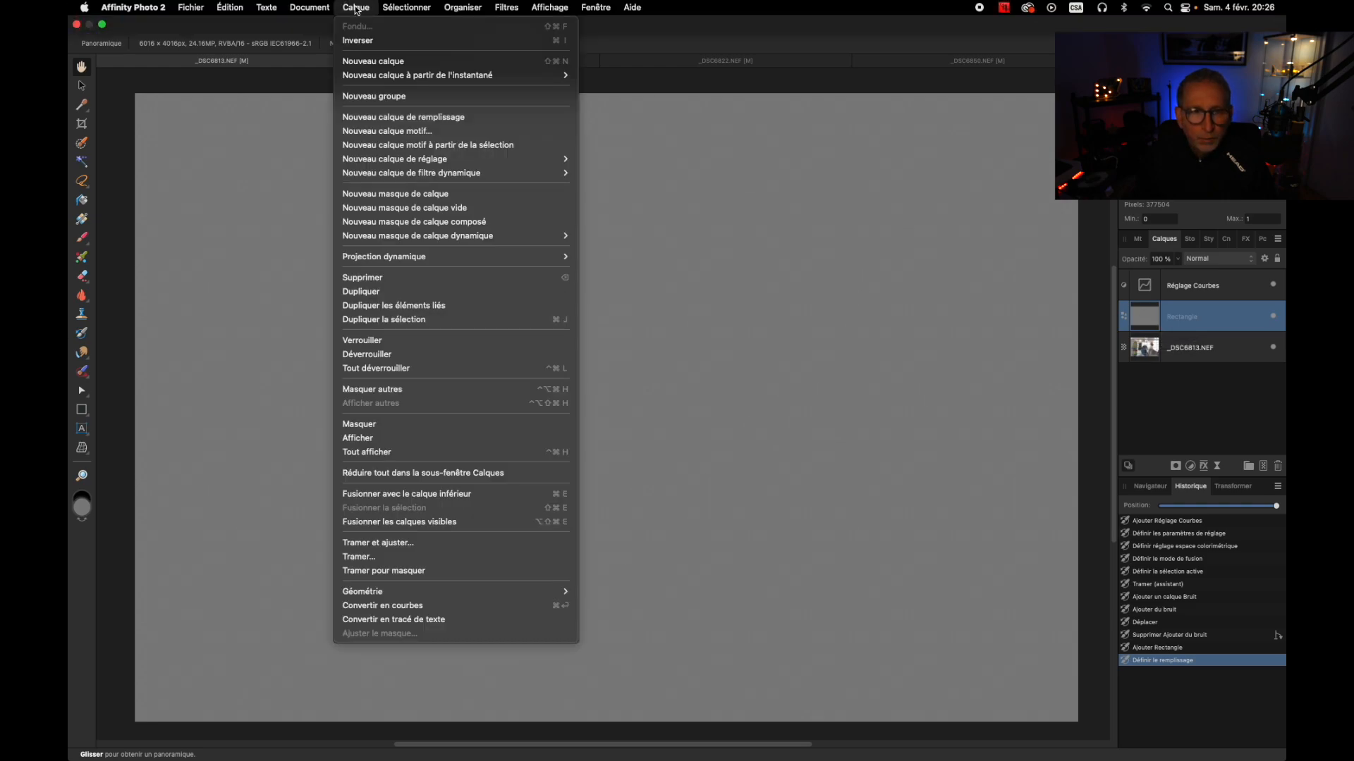
click(387, 119)
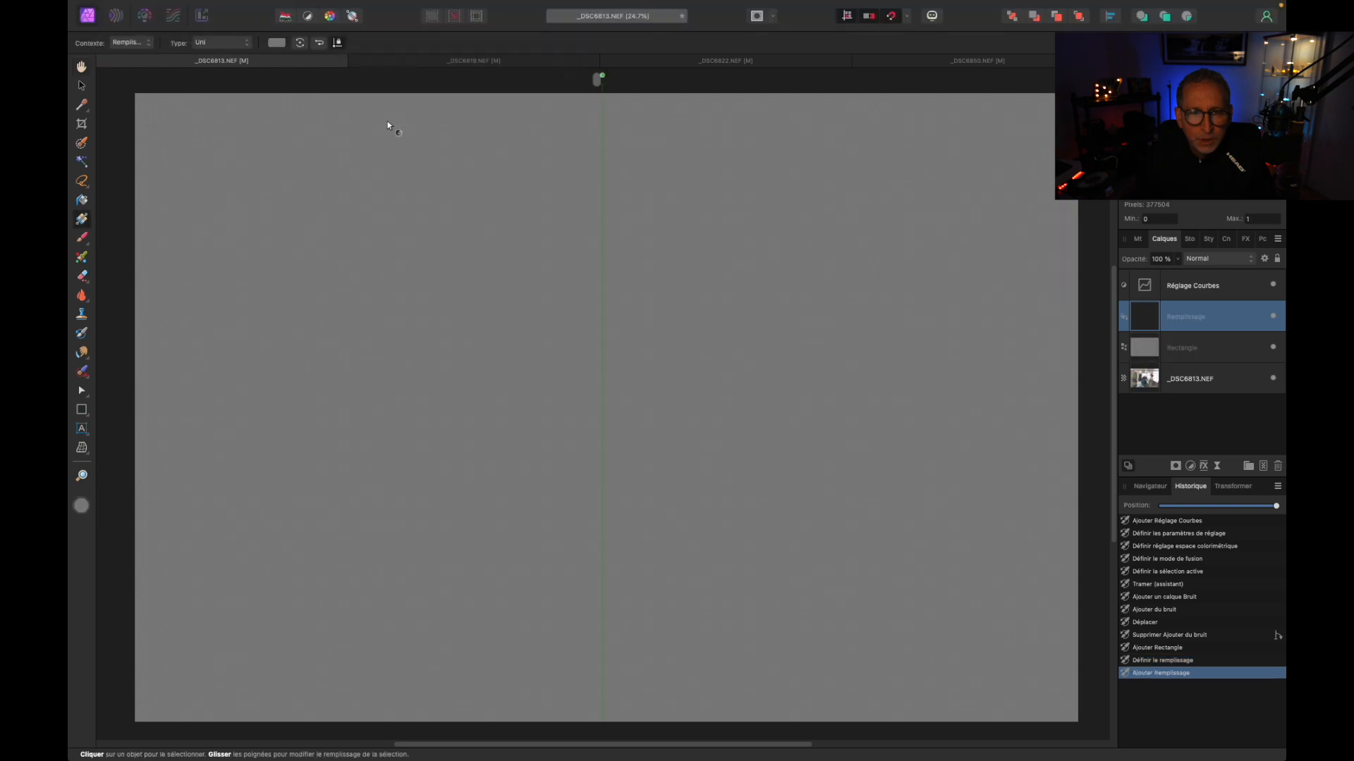
click(275, 42)
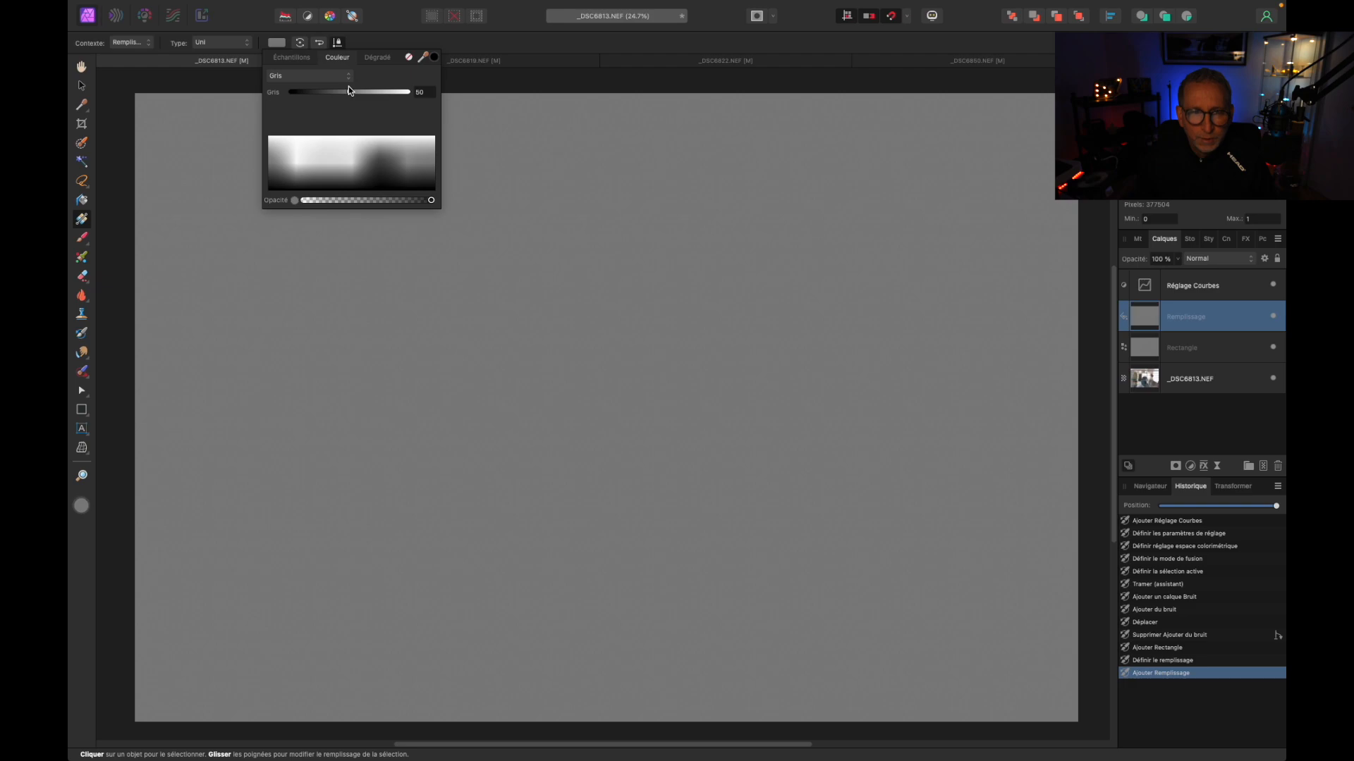
- Add a live Add Noise filter above the grey fill layer with monochrome Gaussian noise at 100% intensity
click(1217, 466)
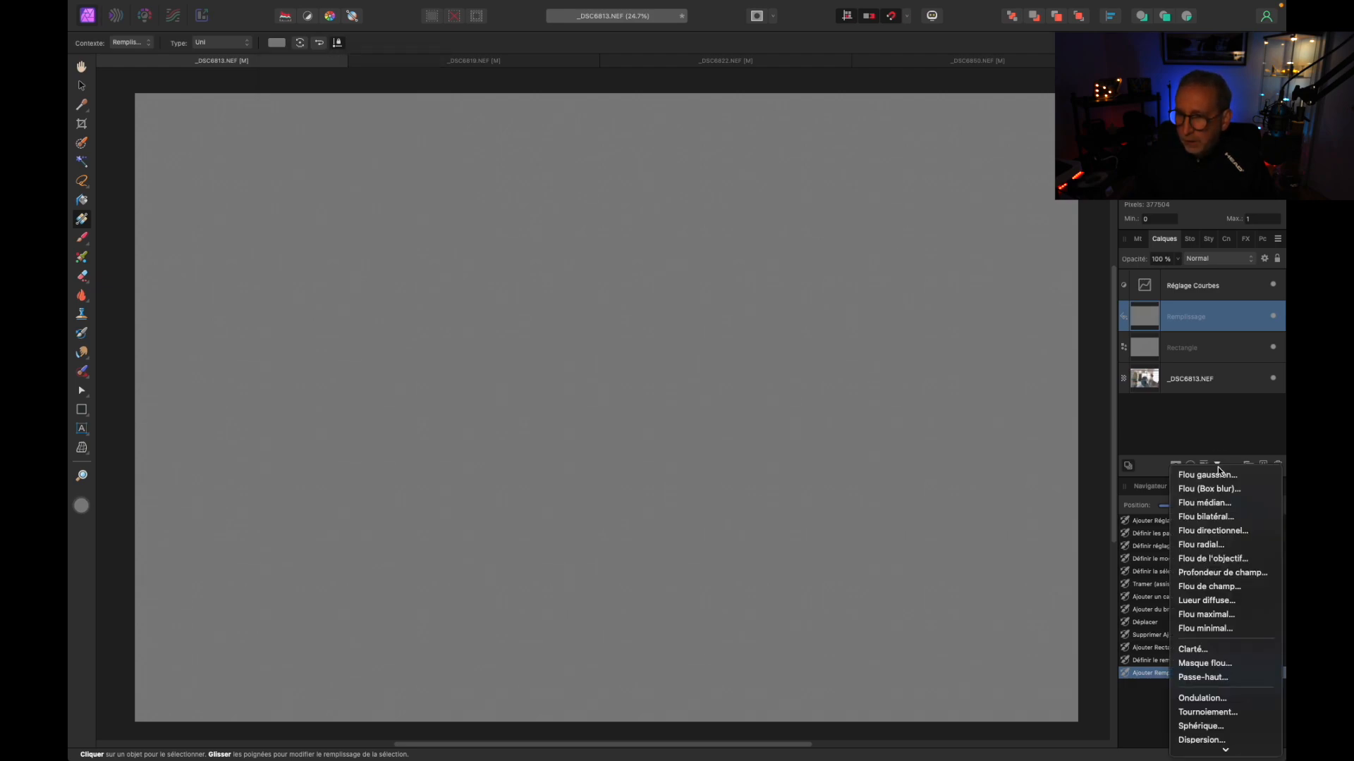
mouse_move(1221, 749)
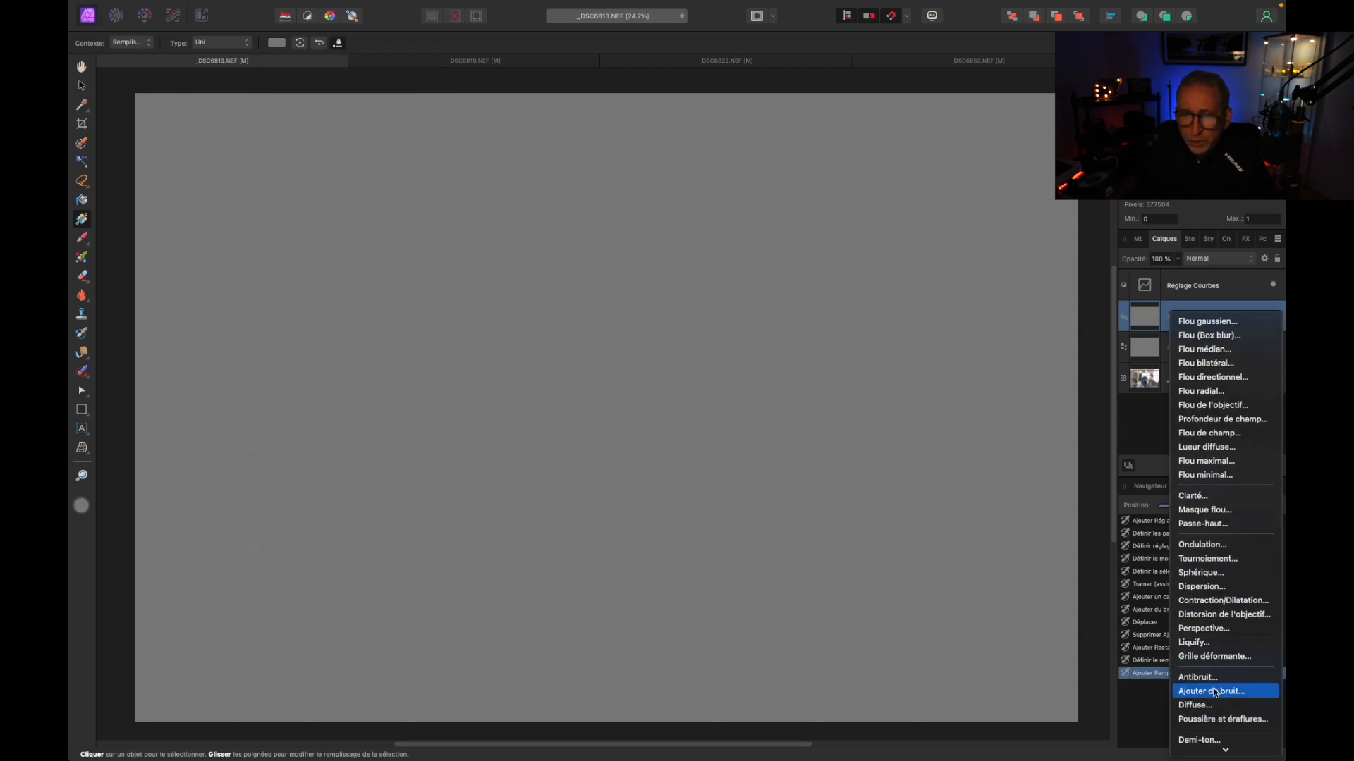
click(1215, 693)
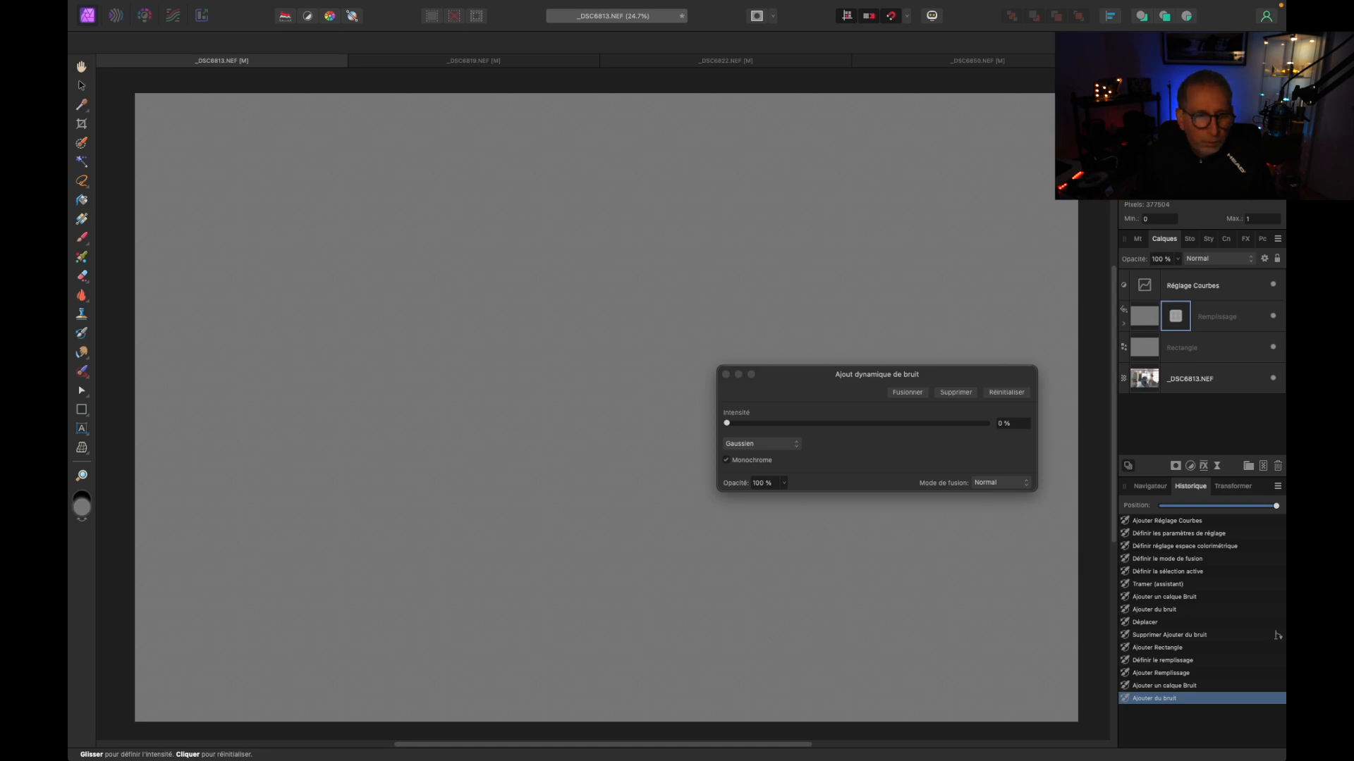
click(83, 476)
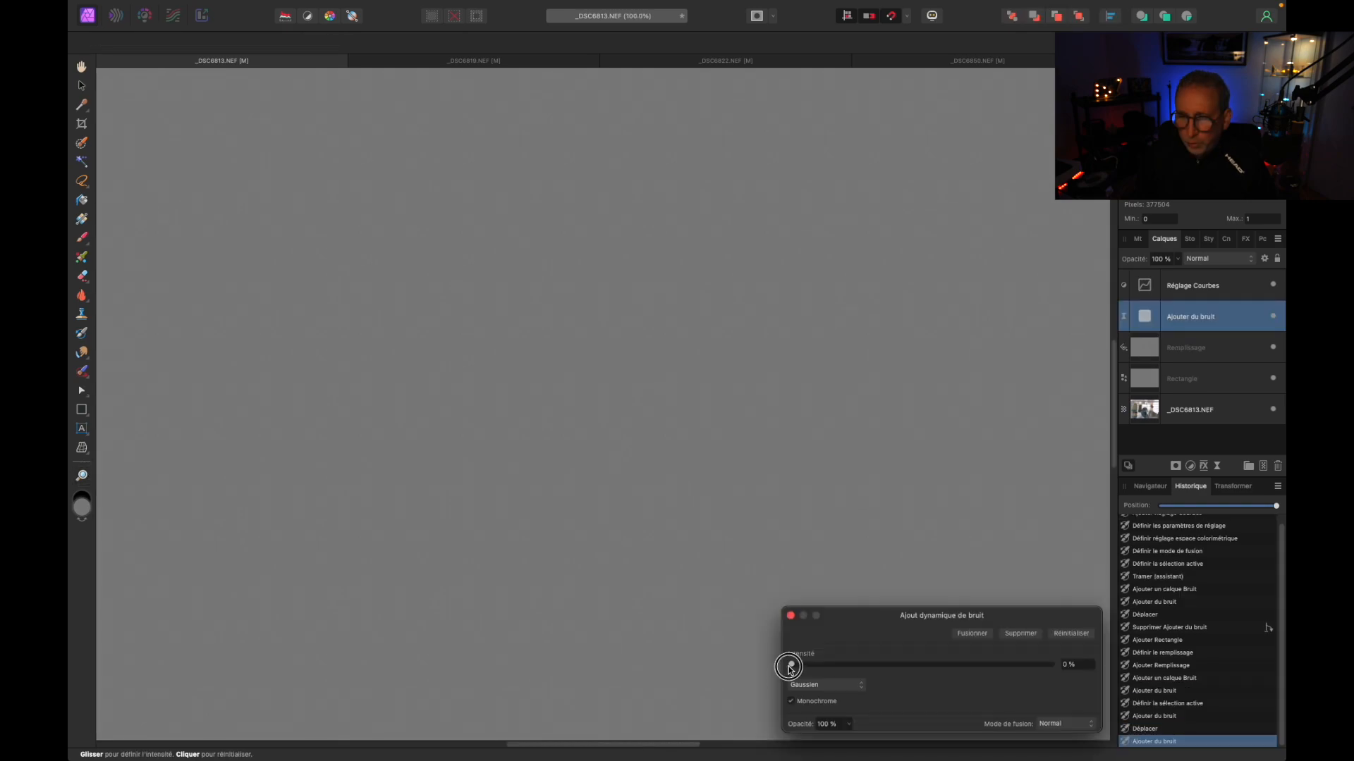
drag(792, 662, 865, 658)
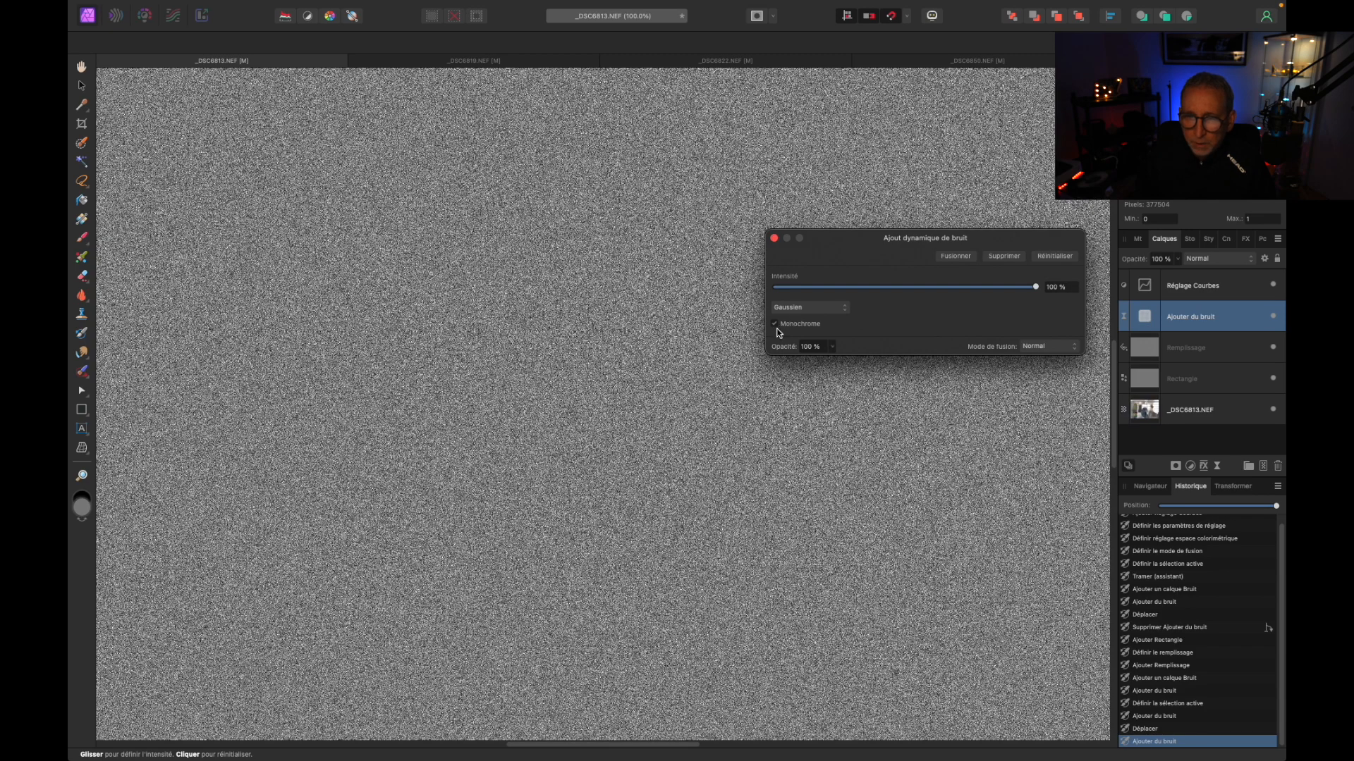
click(774, 238)
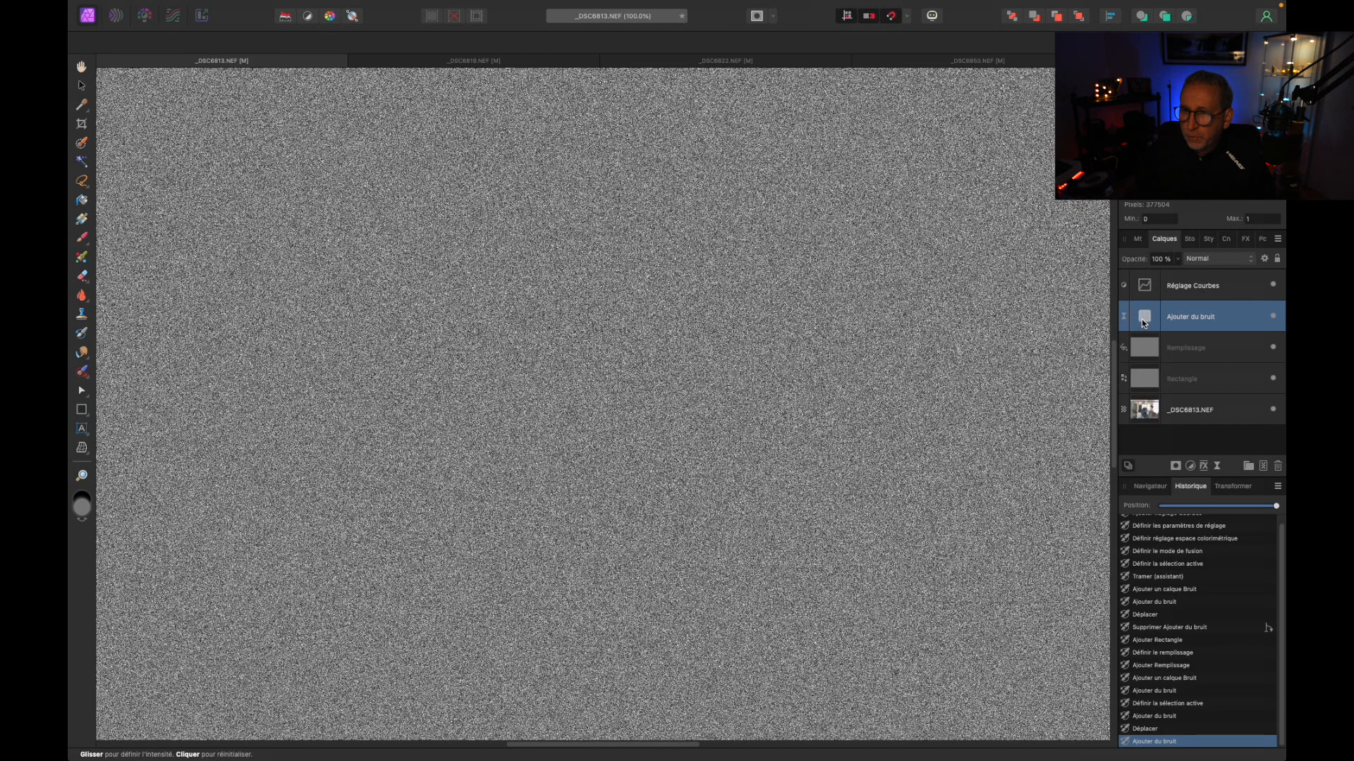
- Merge the visible layers into a new pixel layer, and hide the noise filter, fill and rectangle layers beneath it
right_click(1204, 319)
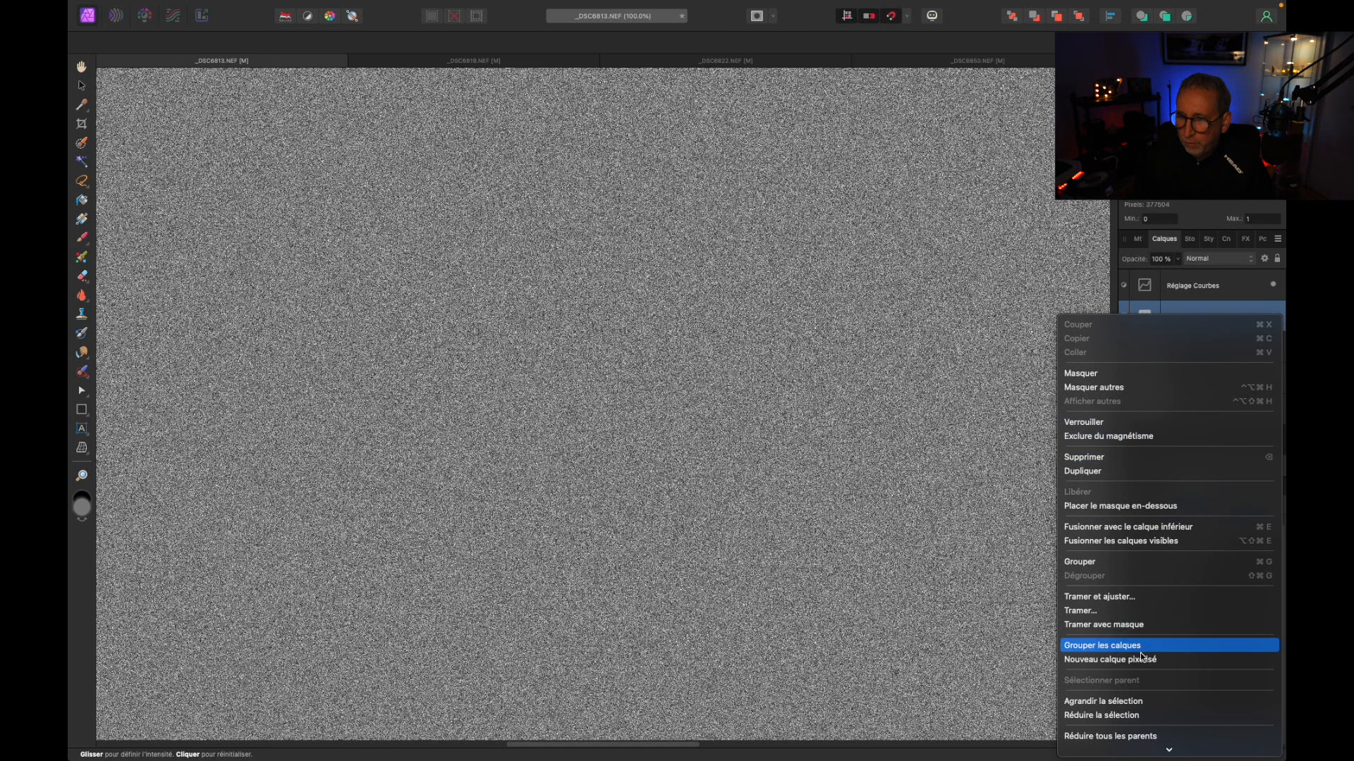
click(1115, 543)
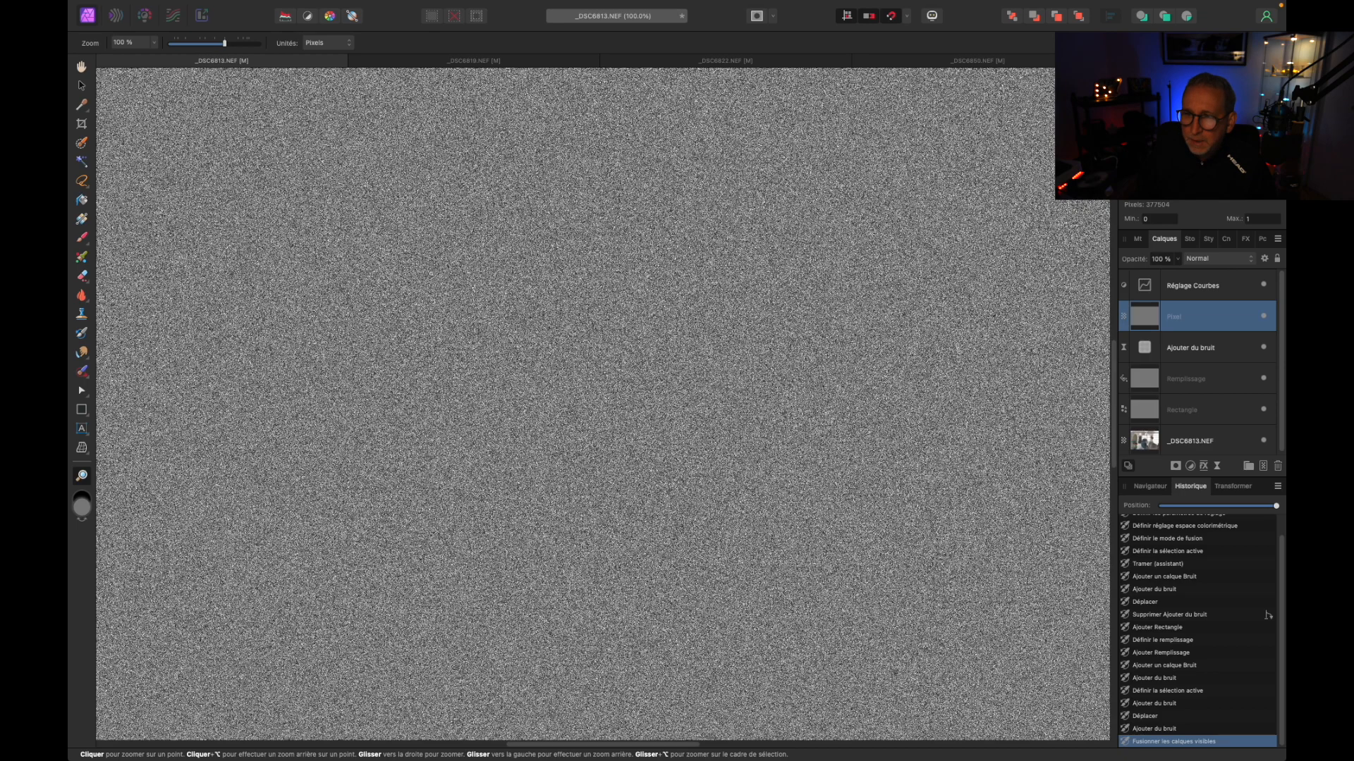
click(1263, 348)
click(1263, 378)
click(1263, 408)
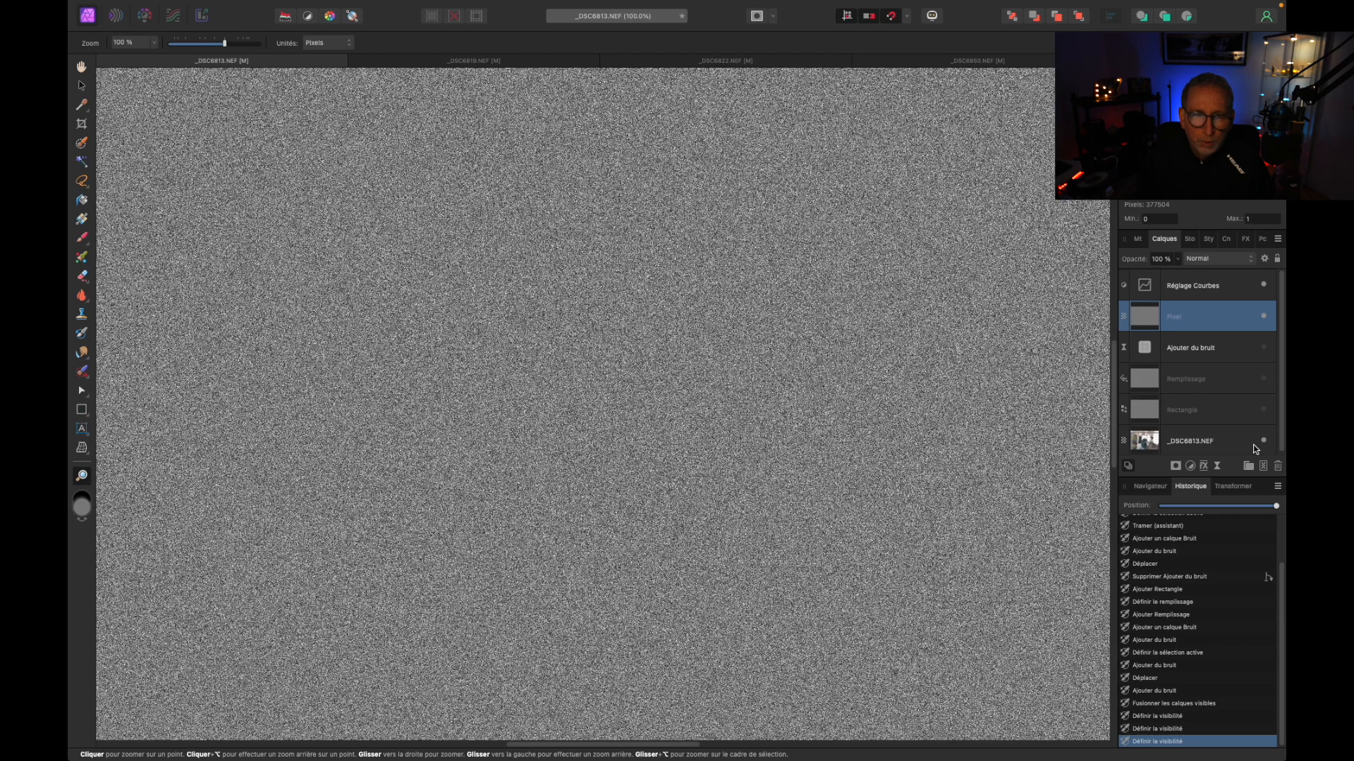
- Set the merged grain layer's blend mode to Linear Light (Lumière linéaire) and its opacity to 25%
click(1253, 264)
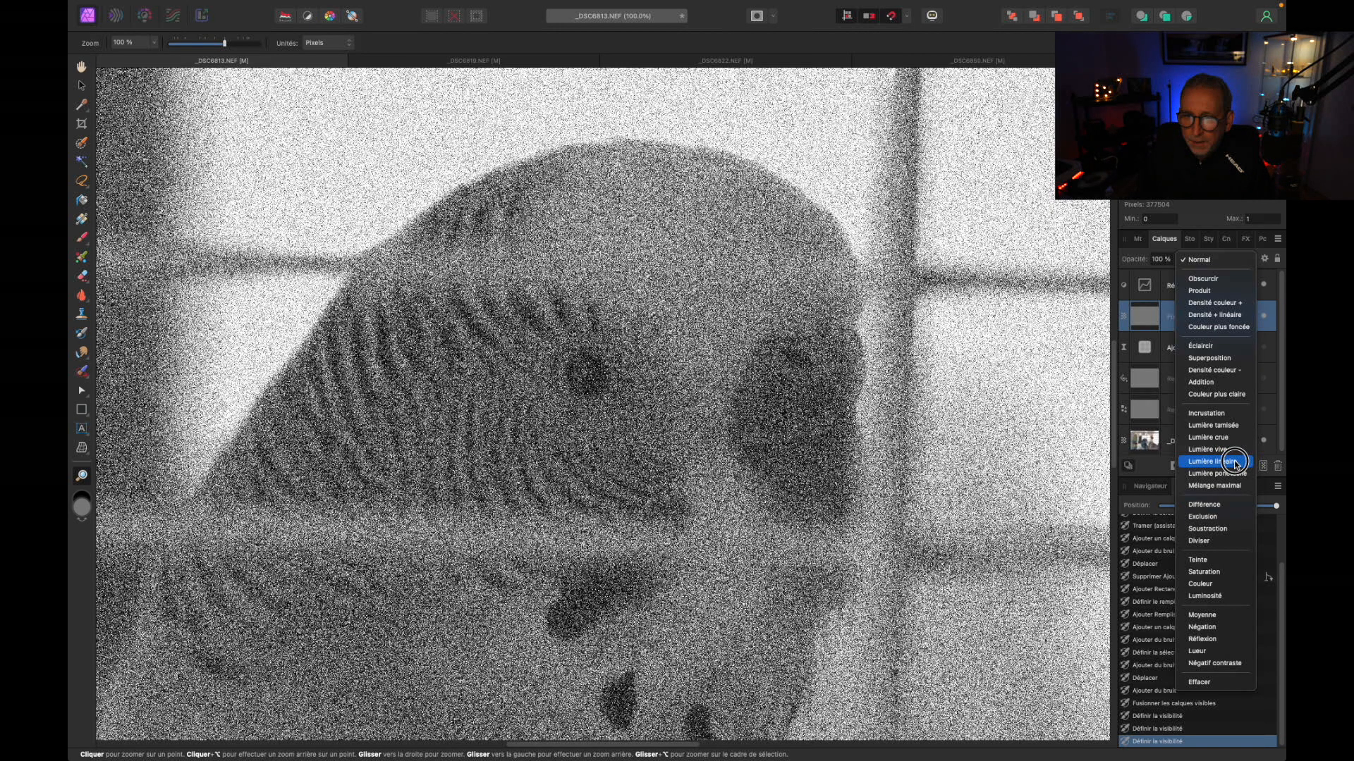
click(1235, 462)
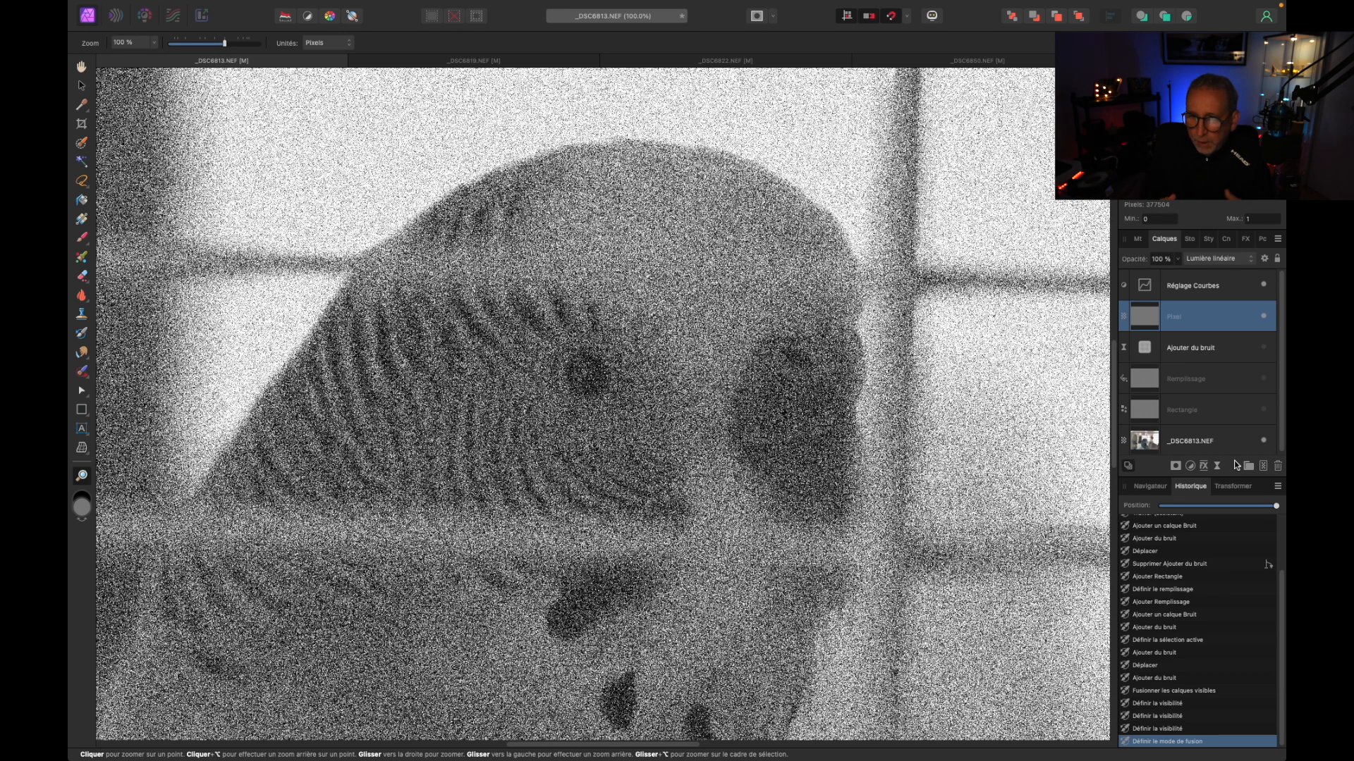
click(1177, 259)
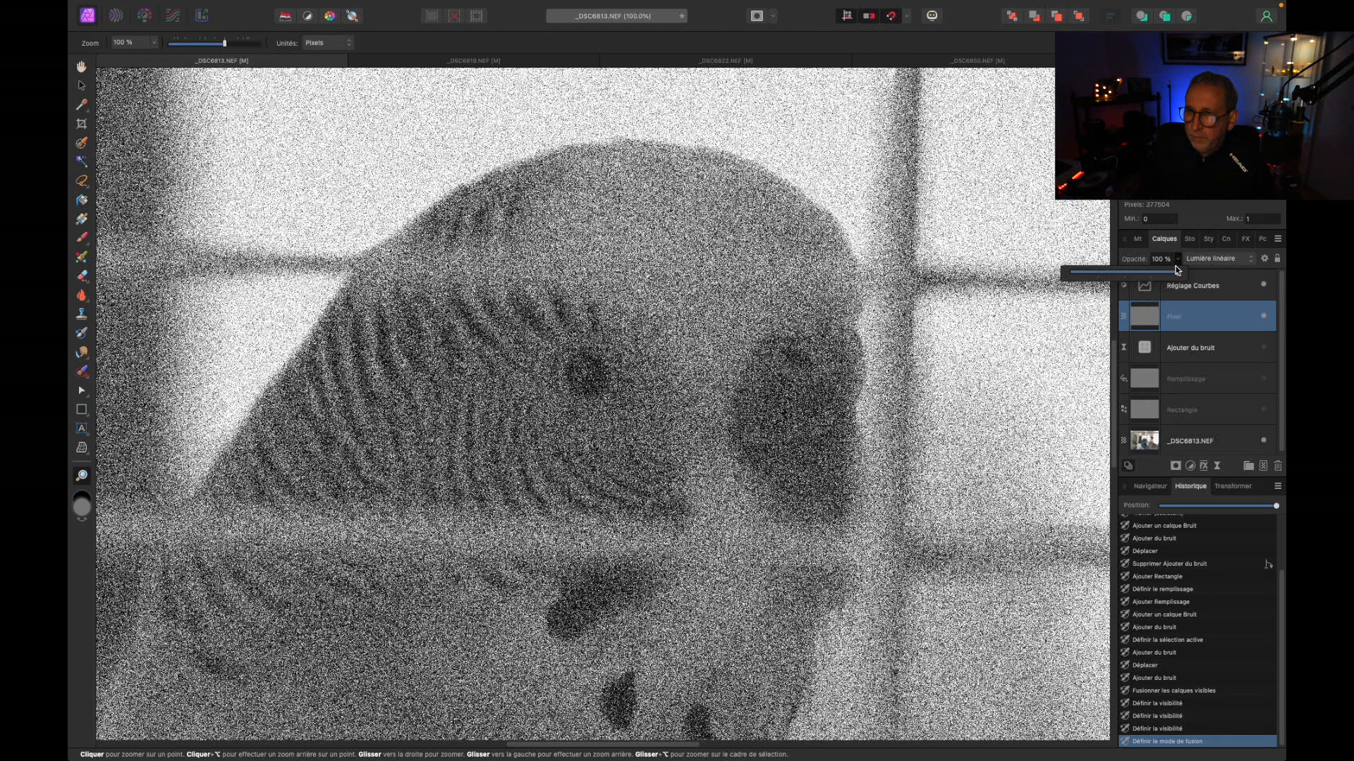
drag(1176, 272, 1097, 271)
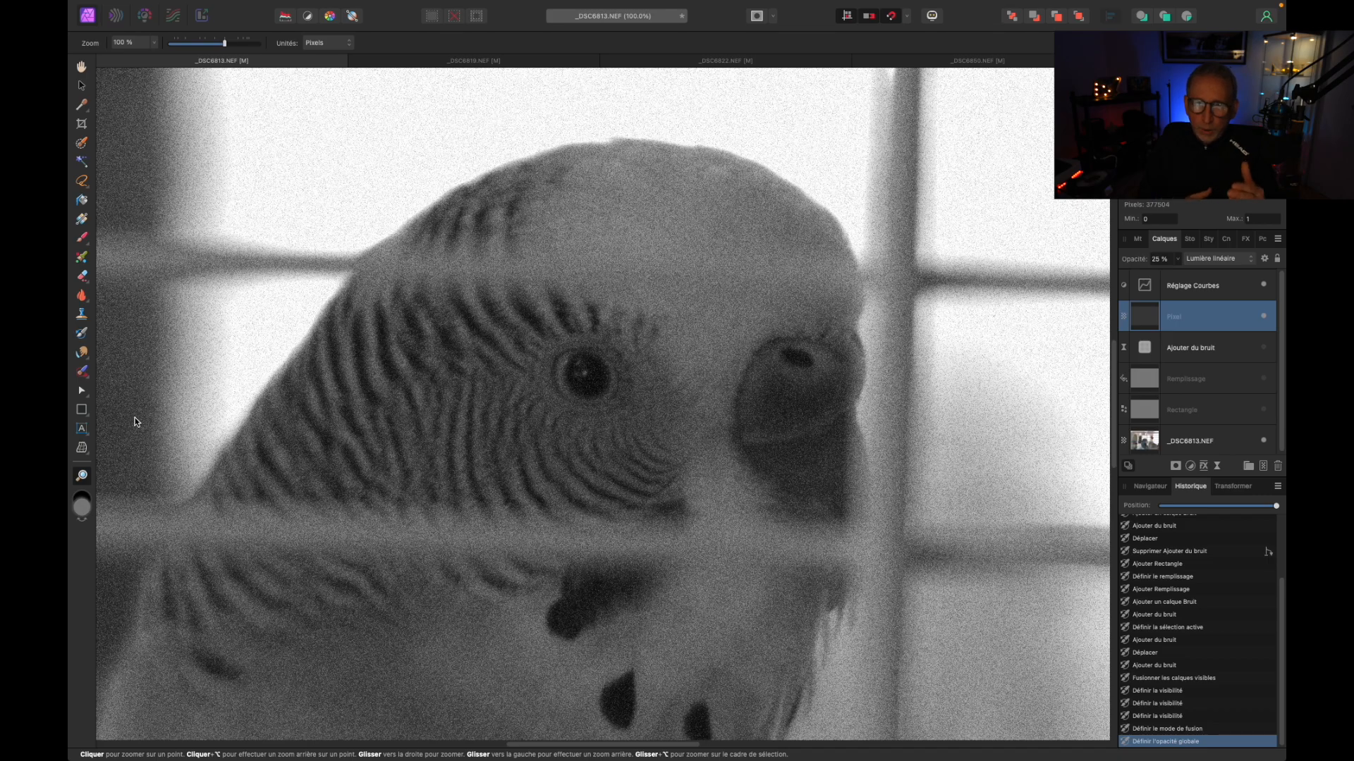
- Duplicate the grain layer, enlarge the copy to about 1.5 times its size and move it partly off the photo's left side
key(super+0)
right_click(1145, 316)
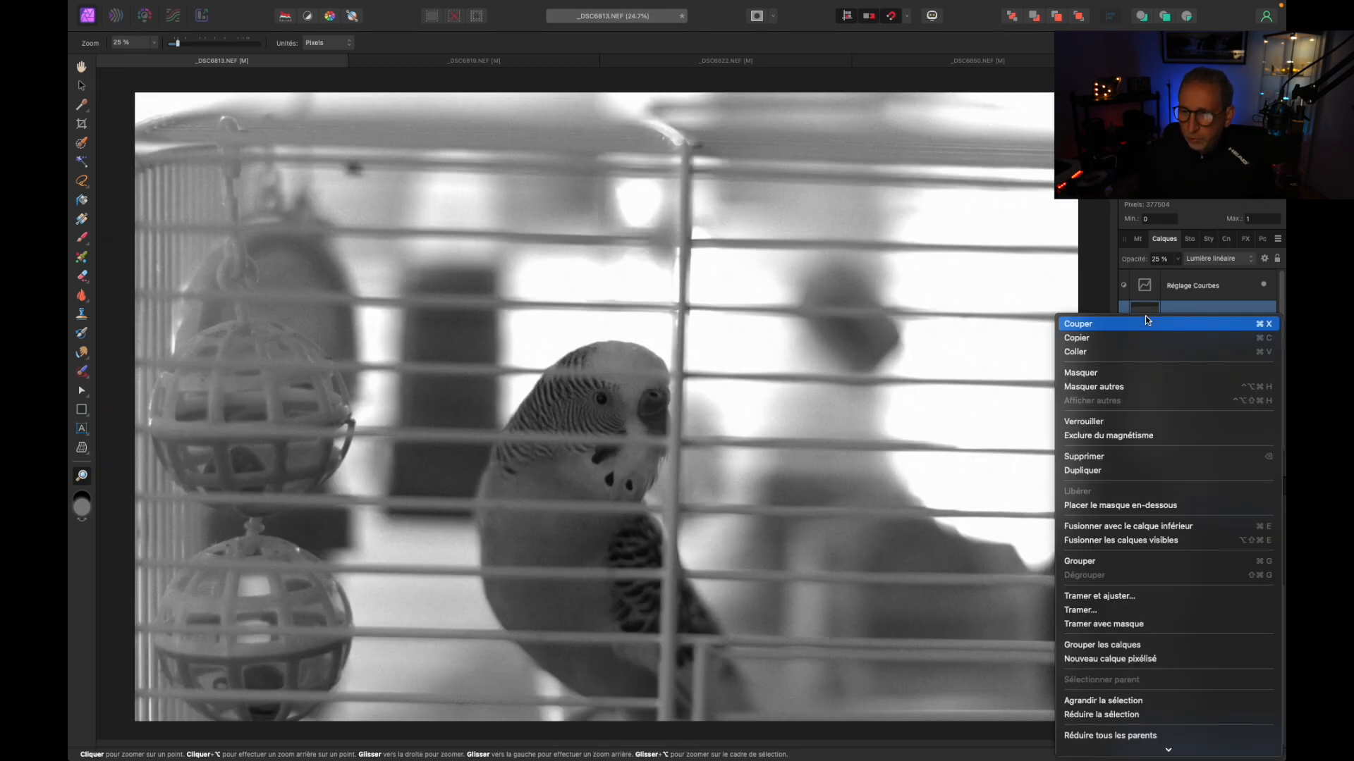
click(1133, 471)
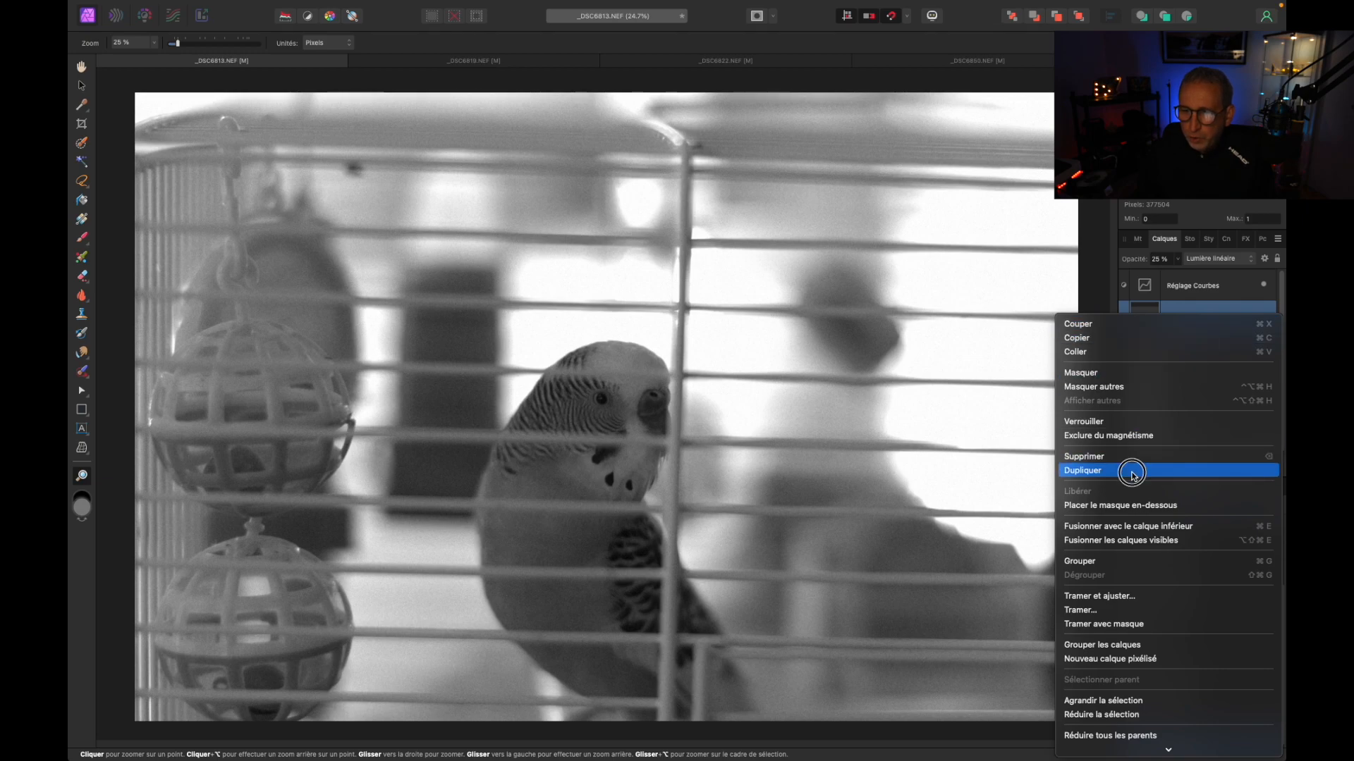
click(81, 88)
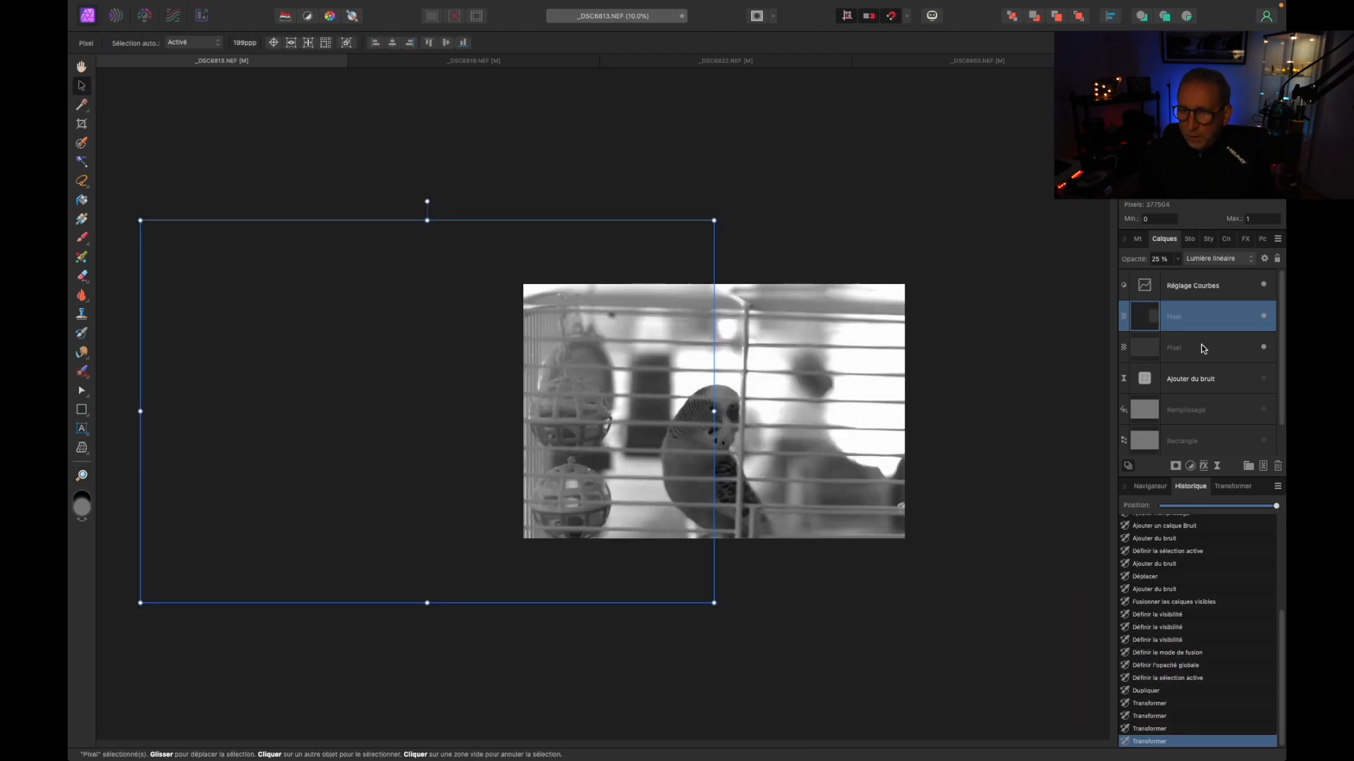
- Slide the original grain layer off to the photo's right, and realign both grain layers centred over the photo
click(1203, 348)
drag(726, 393, 928, 395)
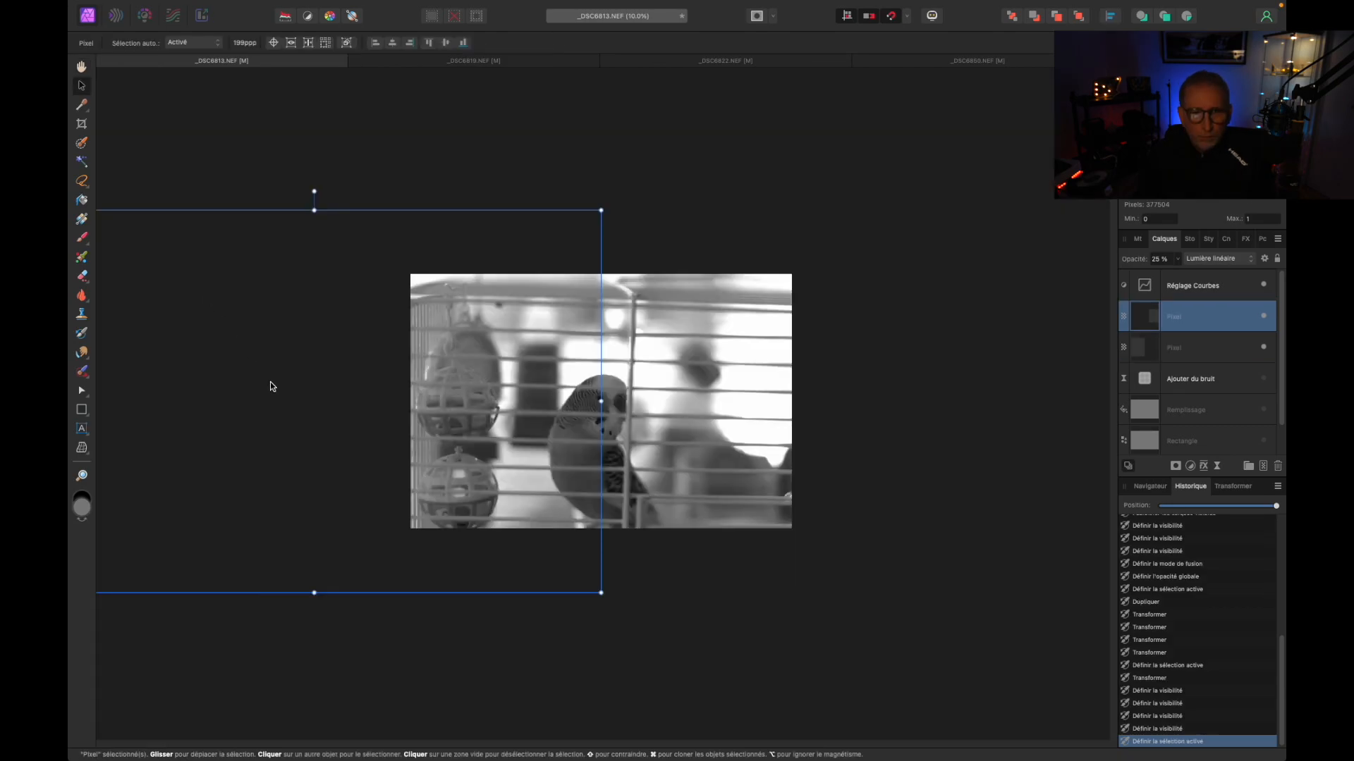
click(267, 386)
drag(266, 386, 556, 383)
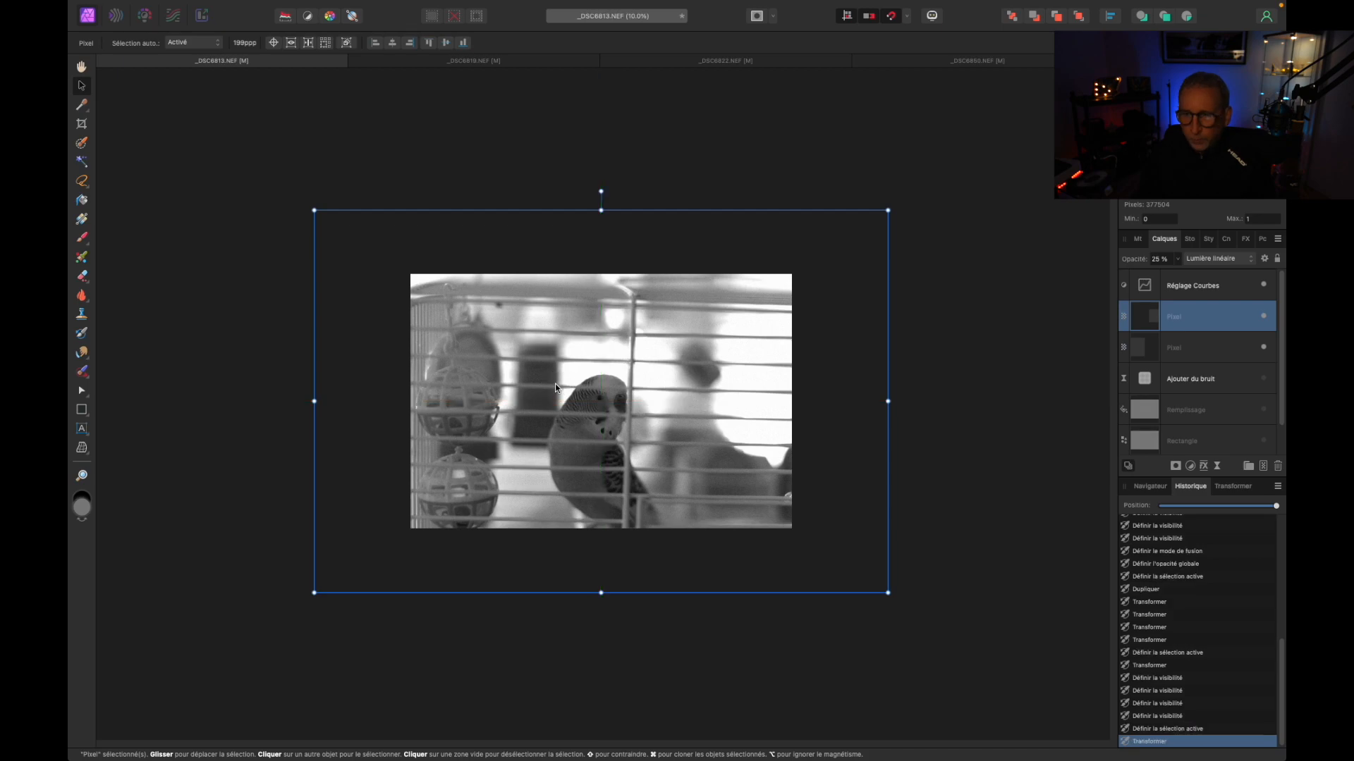
click(1154, 356)
drag(825, 381, 641, 386)
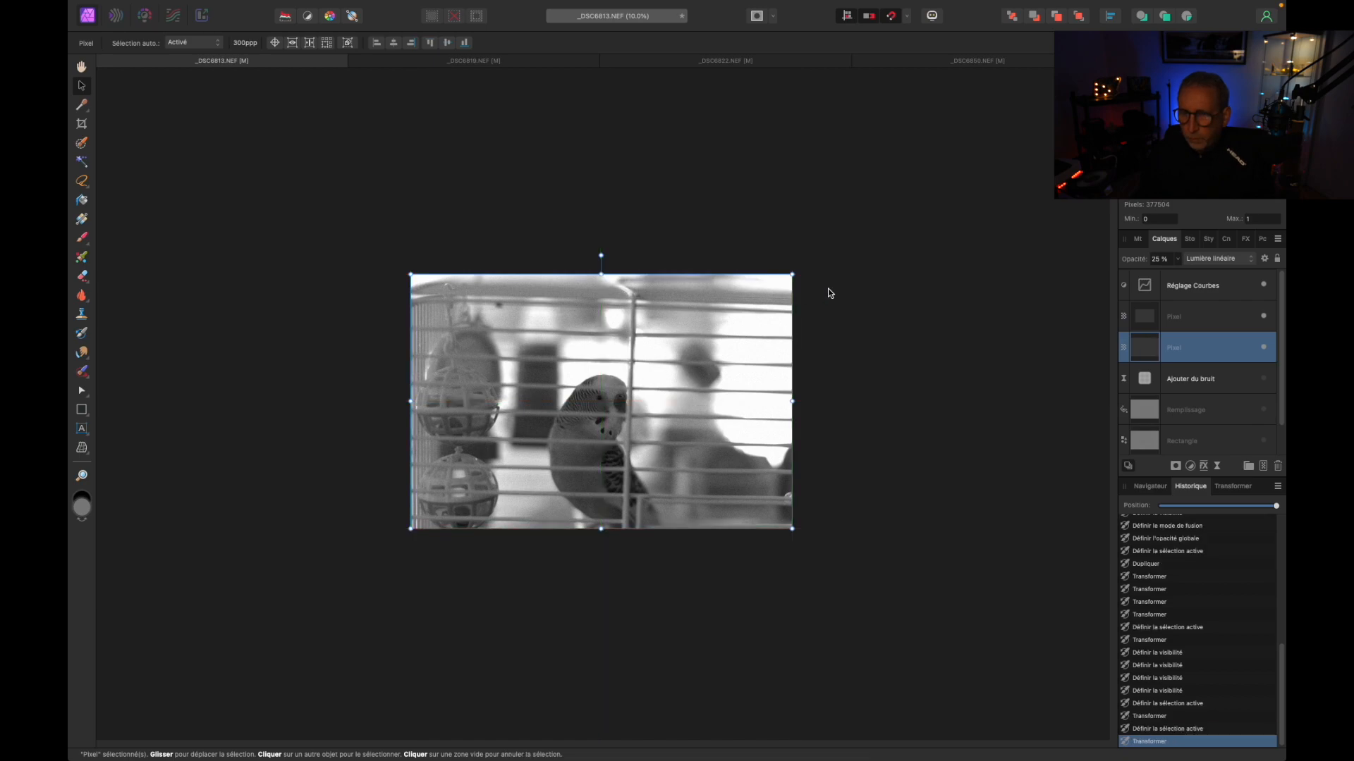
- Rename the original-size grain layer "petit" and the enlarged one "Gros"
double_click(1175, 350)
text(p)
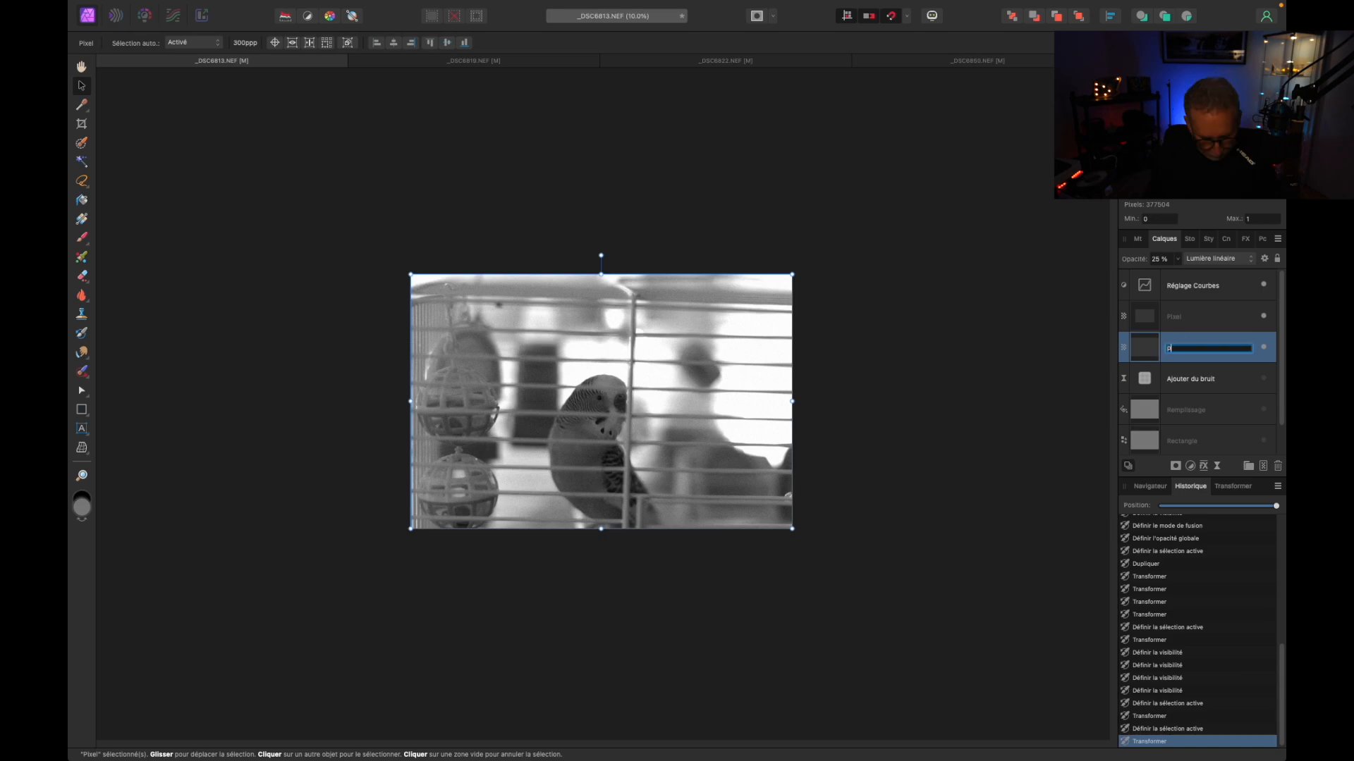
text(etit)
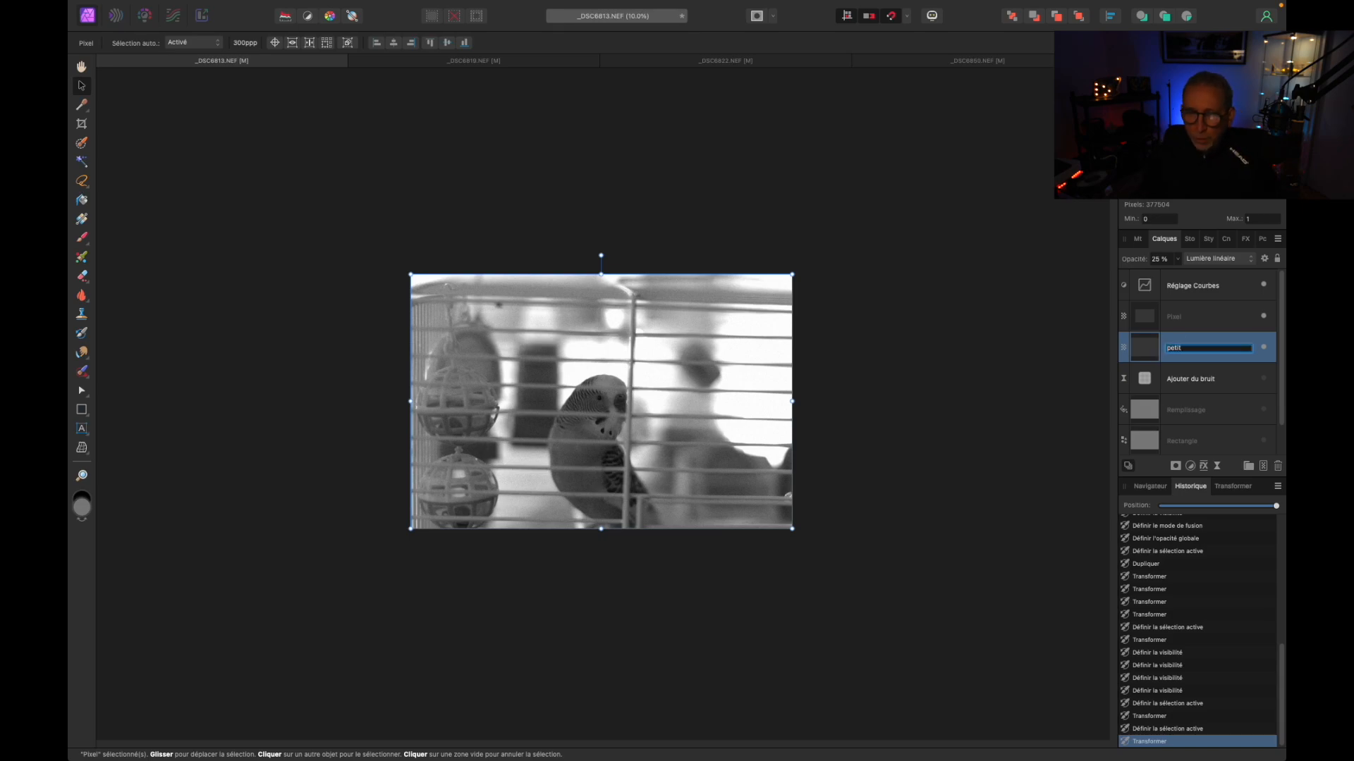
click(1198, 317)
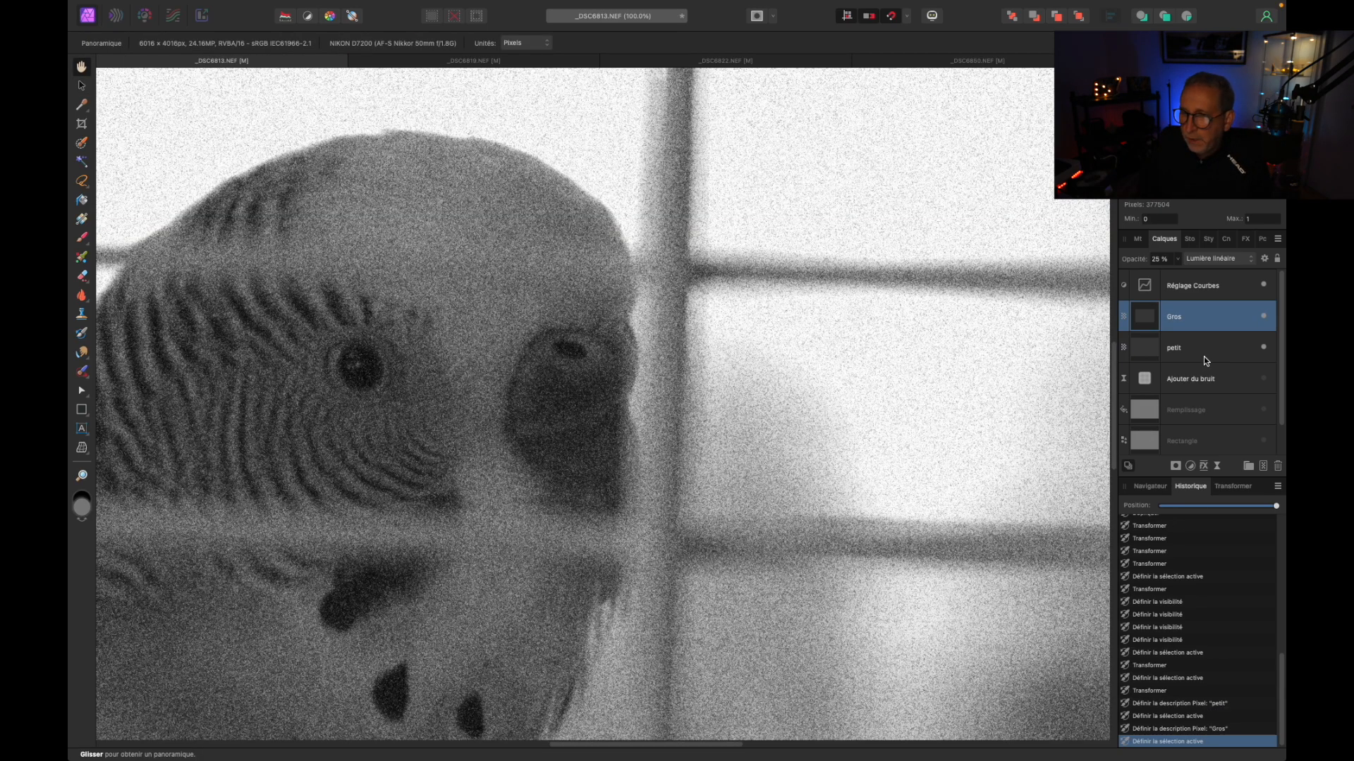
- Hide petit and shape Gros's underlying composition blend range, with white at 0% output and a node at 38% input, 100% output
click(1263, 348)
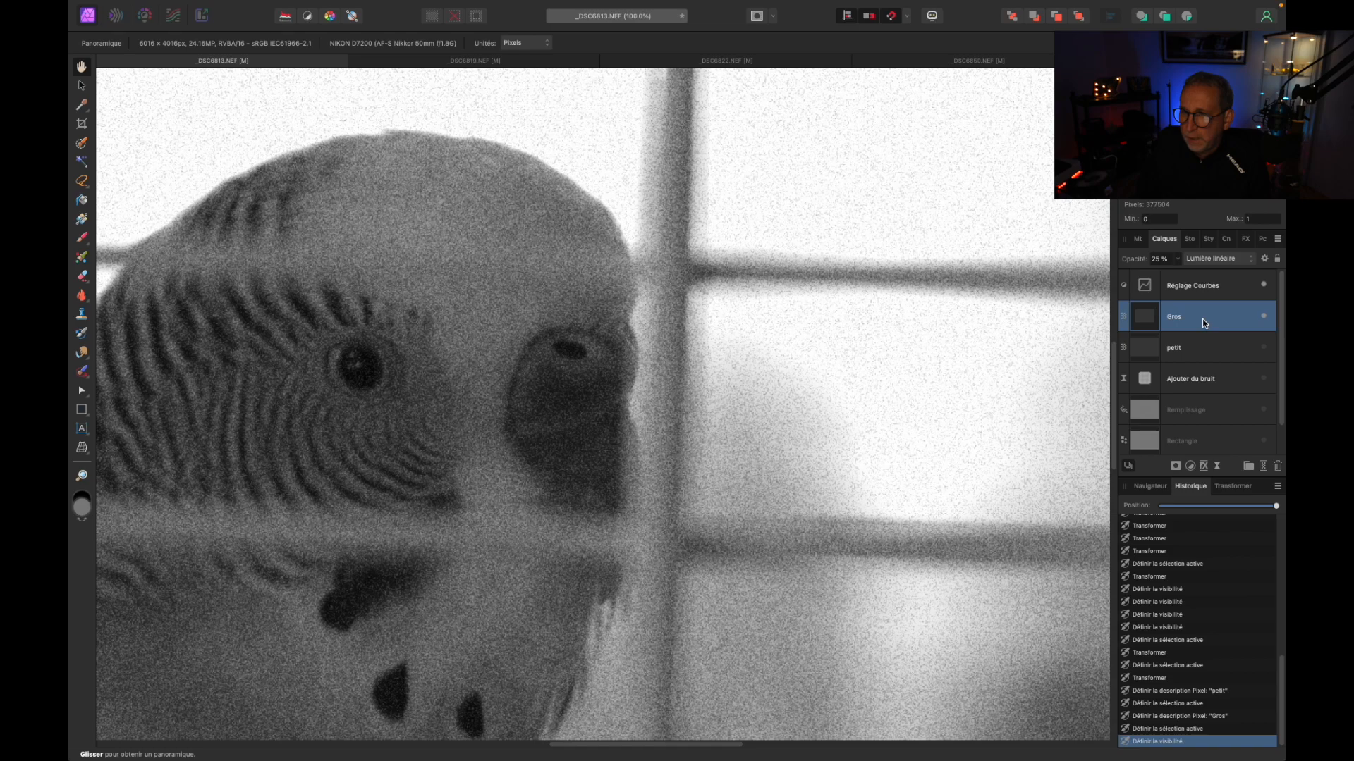
click(1265, 259)
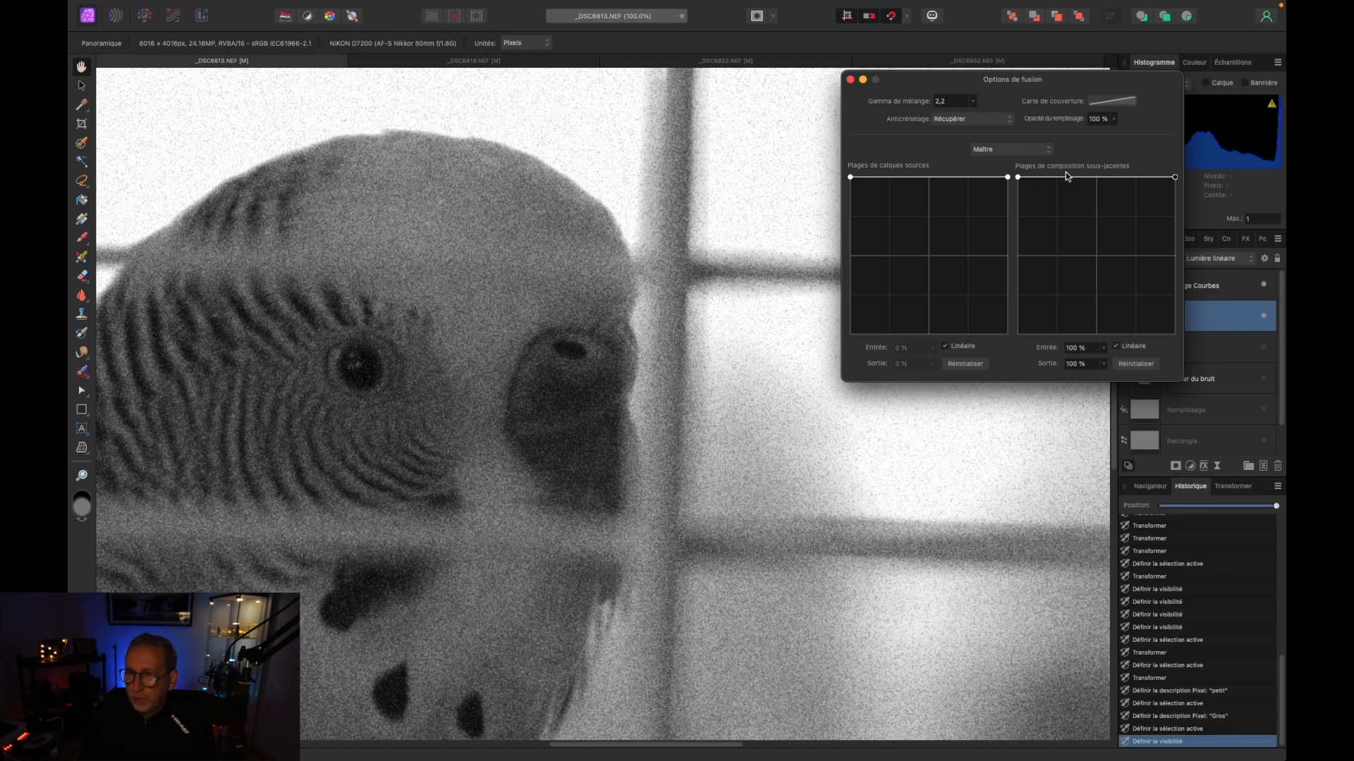
click(1046, 218)
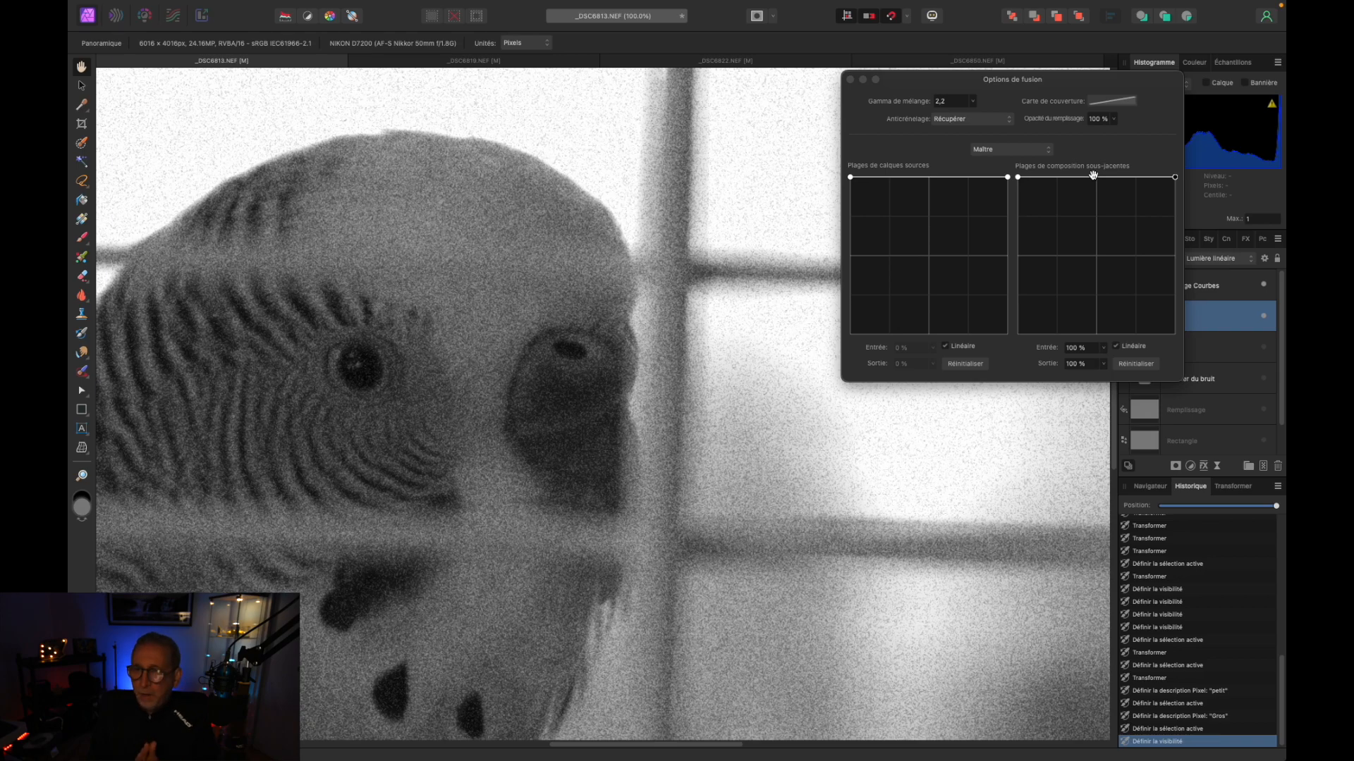
drag(1174, 178, 1178, 335)
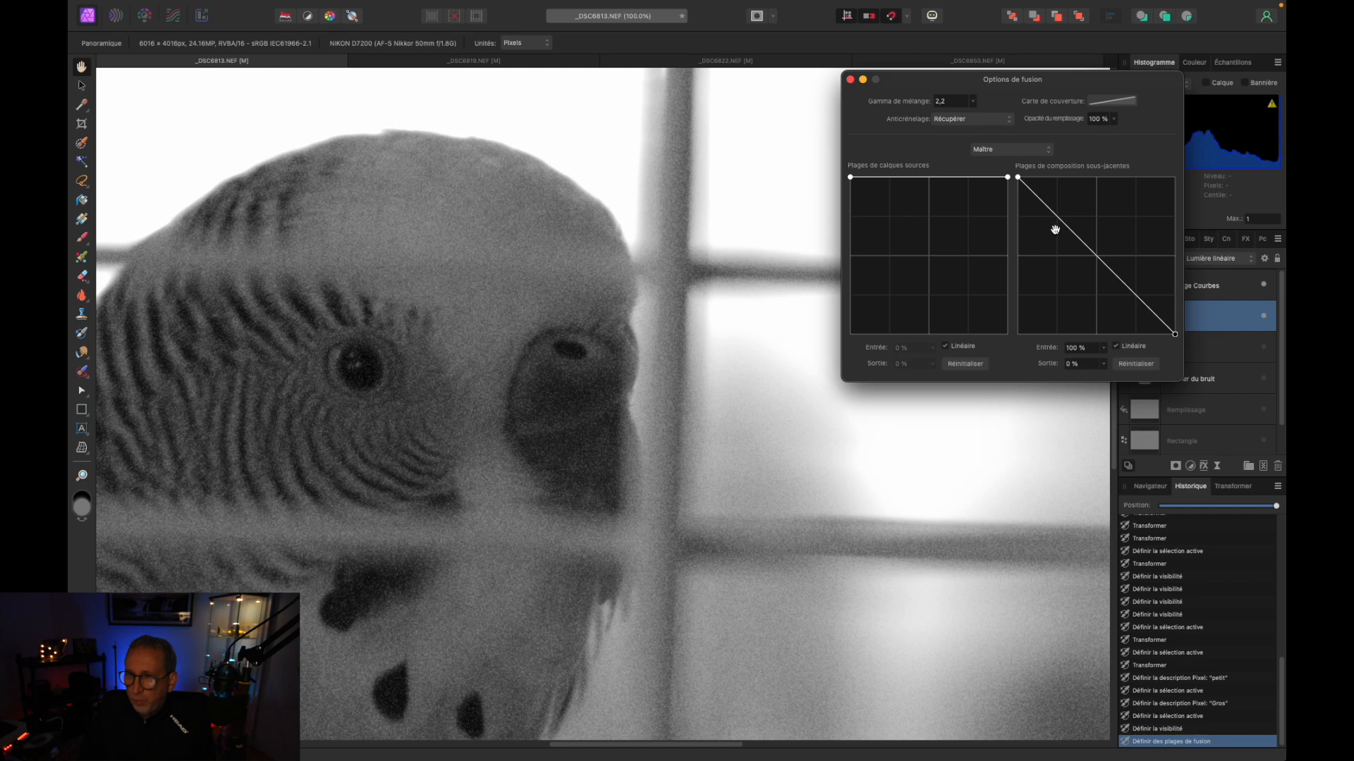
drag(1070, 230, 1076, 177)
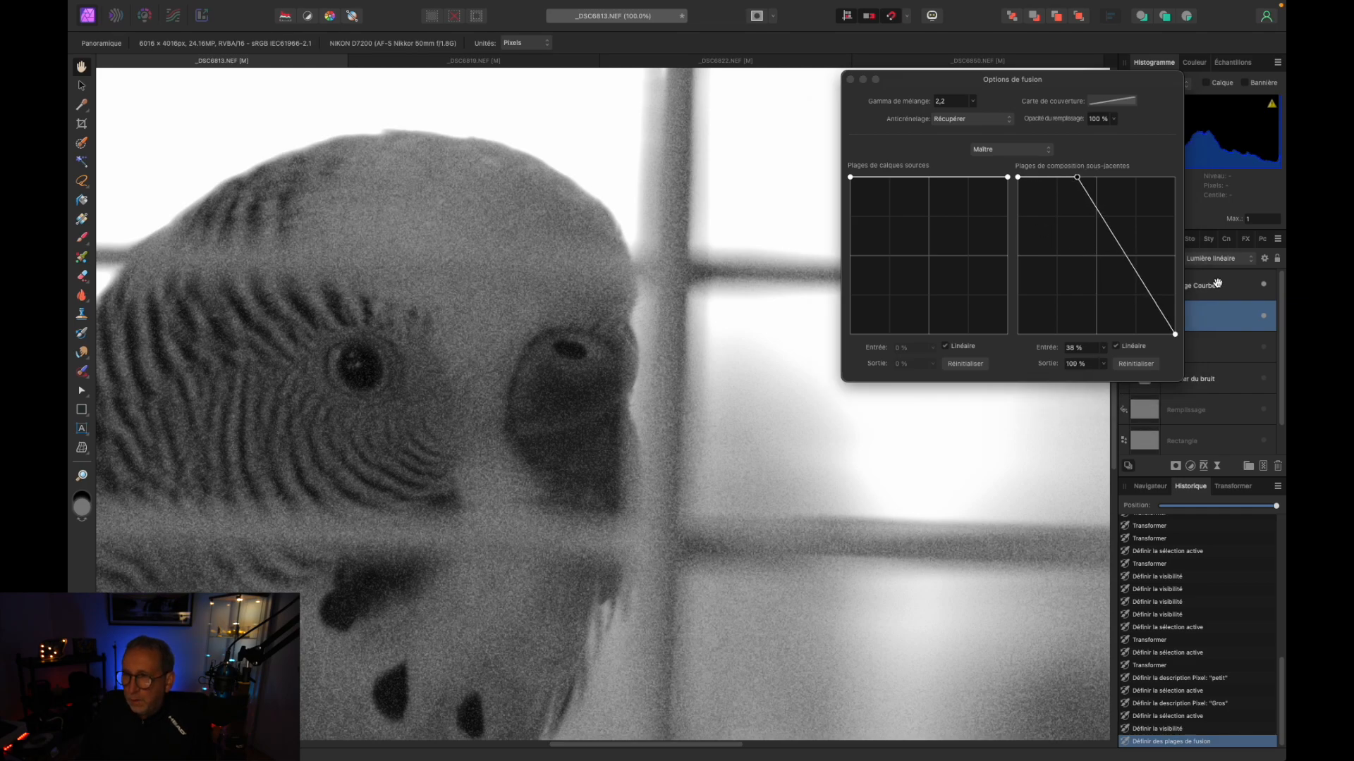
- Toggle the Gros layer to compare its grain, and pull the low end of its underlying blend curve towards the darker tones
click(1264, 320)
click(1263, 319)
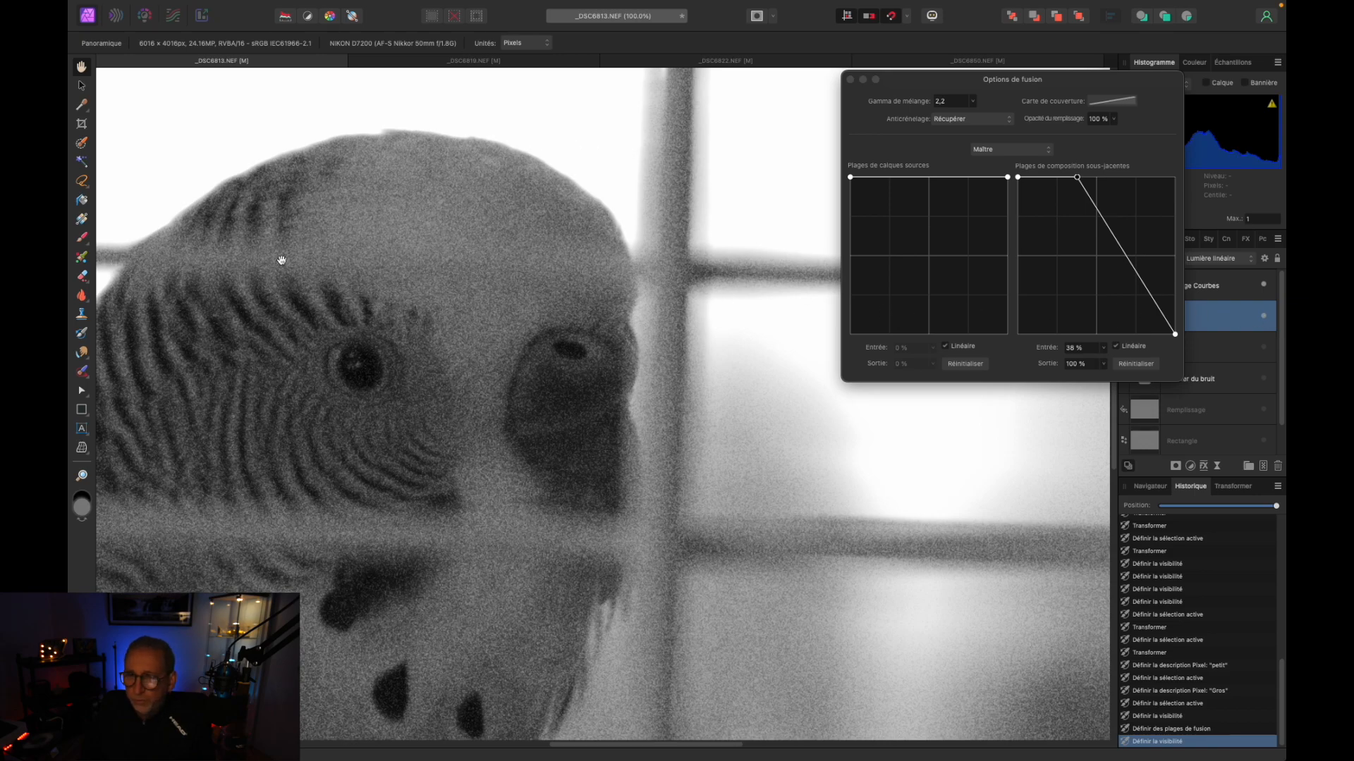
click(1175, 336)
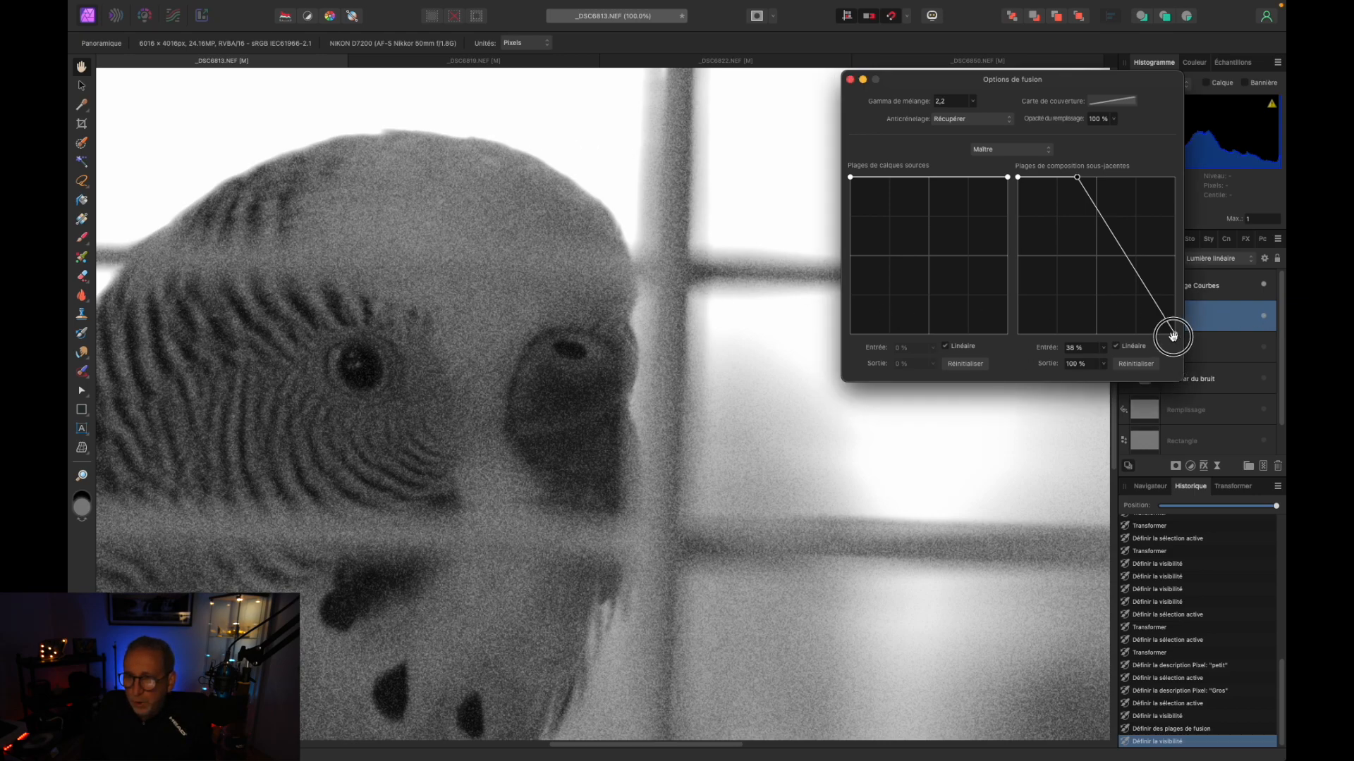
click(1172, 335)
drag(1172, 335, 1133, 333)
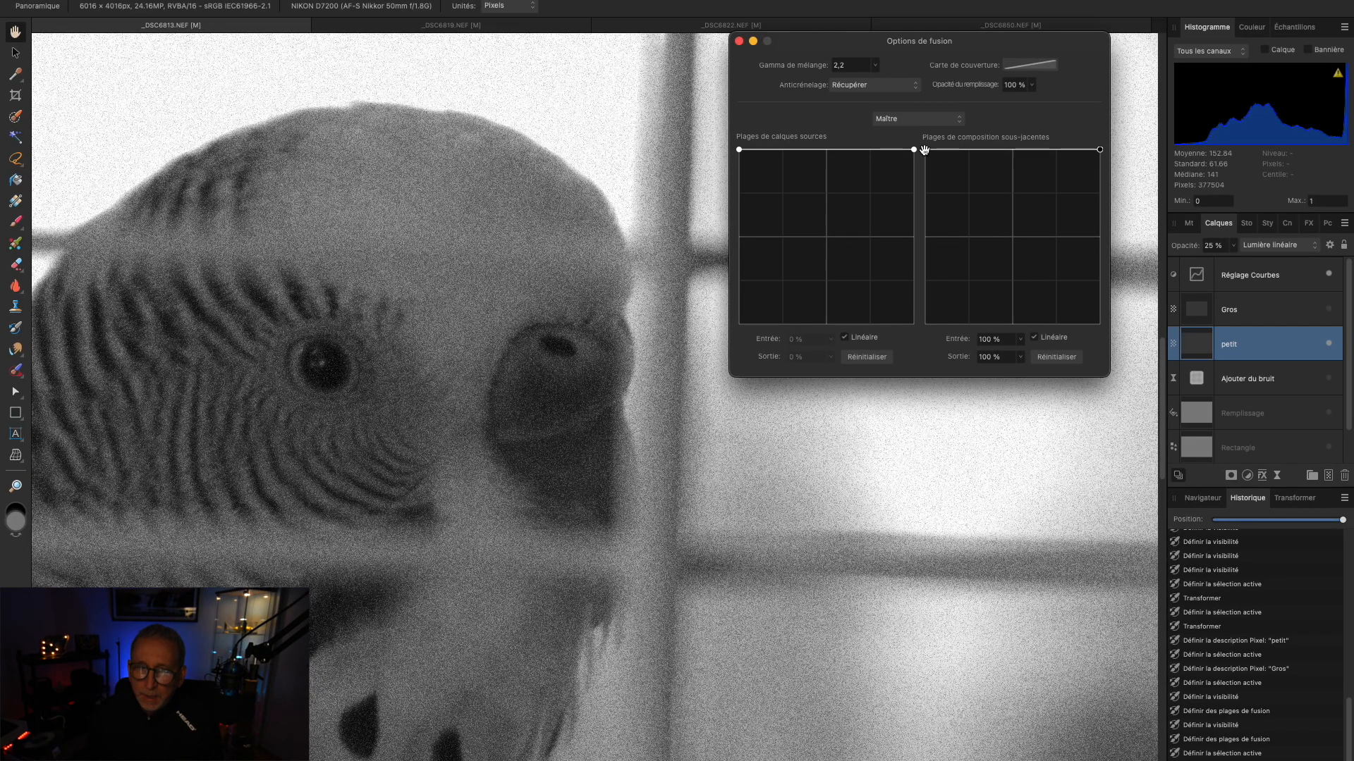
- Shape petit's underlying blend range with black at 0% output and a node at 72% input, 100% output, and toggle the layer to compare
drag(901, 173, 924, 329)
drag(1052, 199, 1051, 148)
drag(949, 97, 961, 275)
click(1330, 344)
click(1330, 344)
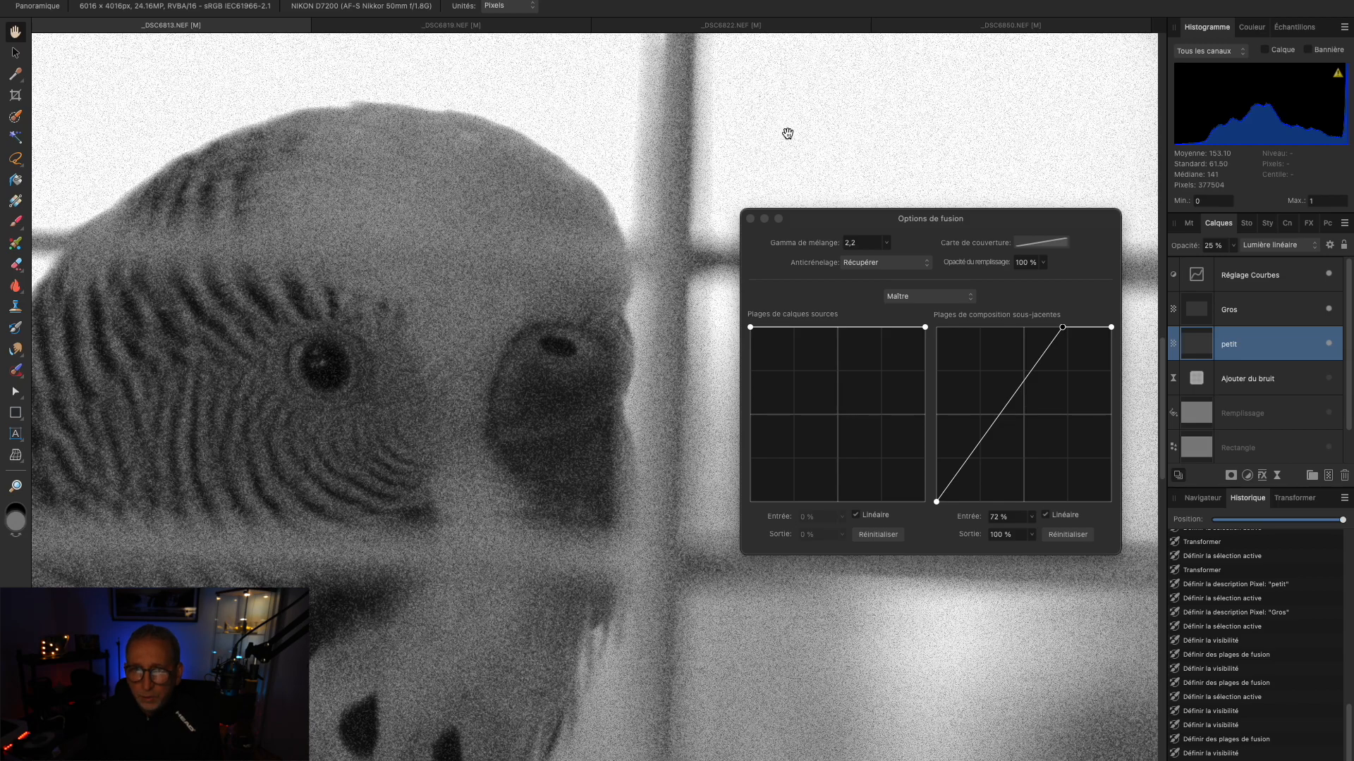
- Reduce the petit grain layer's opacity to 17%
click(1221, 352)
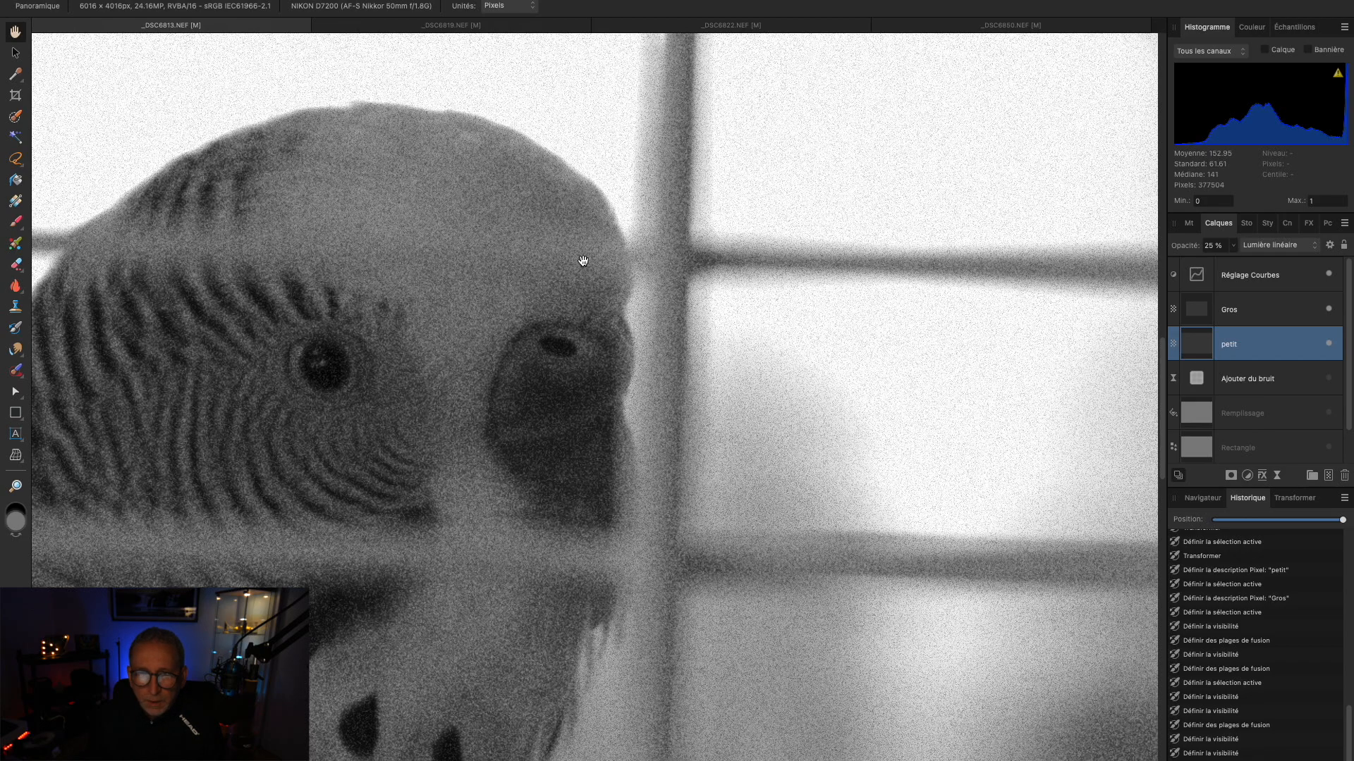
click(1235, 251)
drag(1233, 262, 1222, 263)
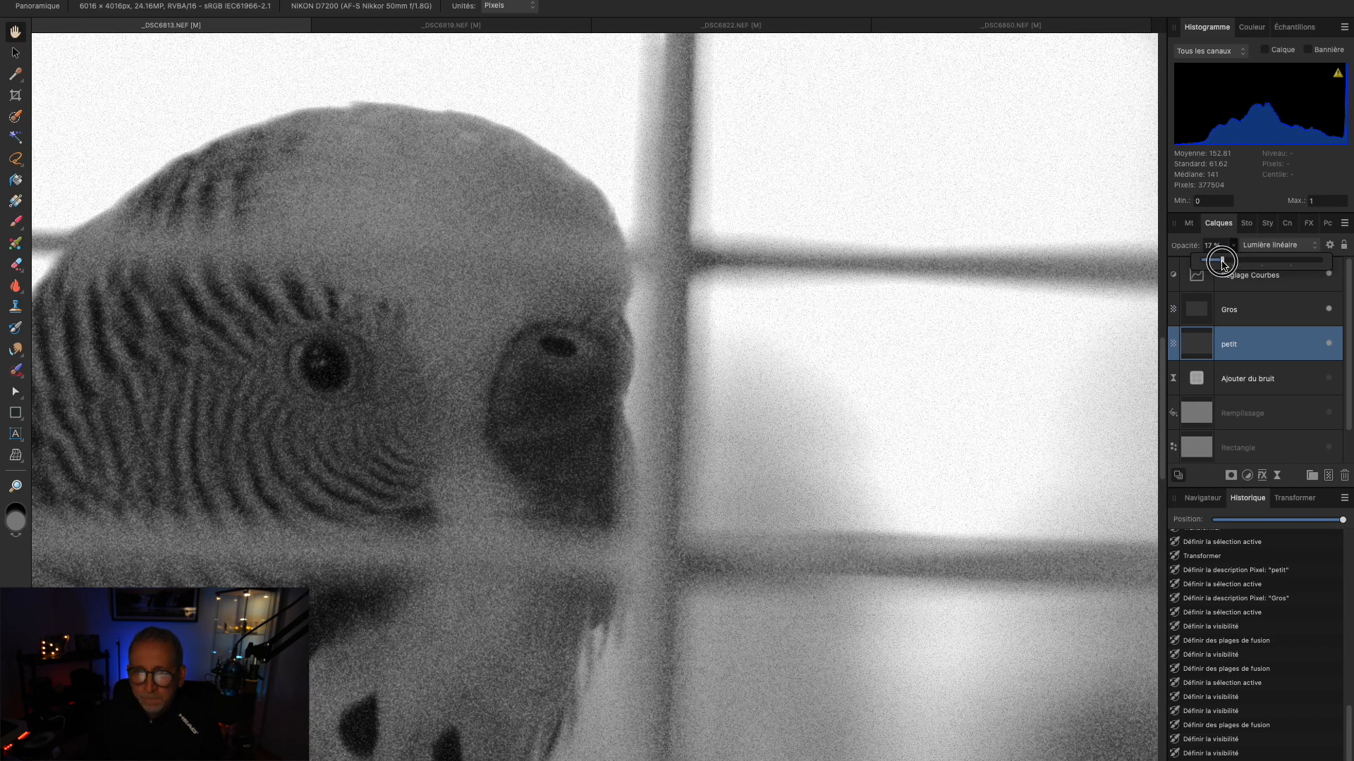
drag(1223, 263, 1223, 264)
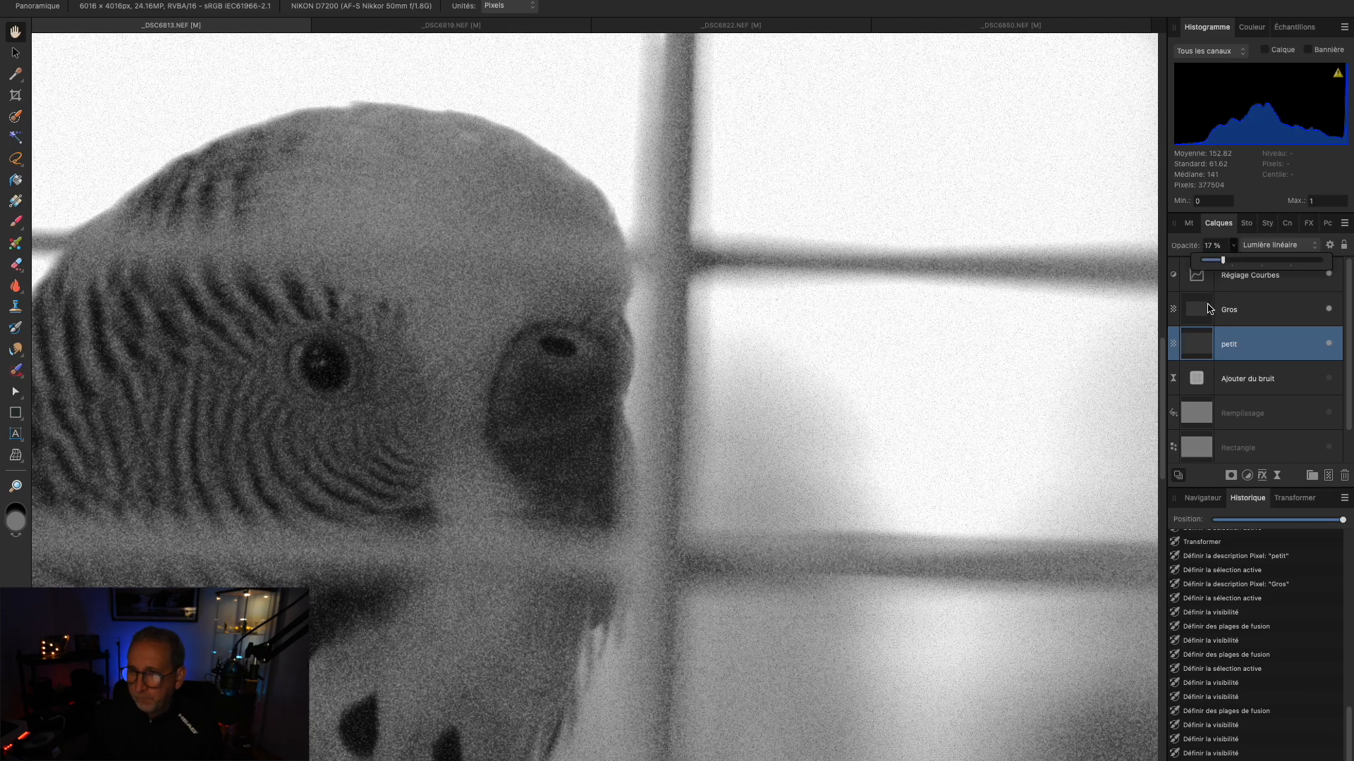
- Reduce the Gros grain layer's opacity to 20%
click(1210, 309)
click(1233, 248)
mouse_move(1228, 262)
mouse_down()
mouse_move(1248, 261)
mouse_move(1224, 270)
mouse_up()
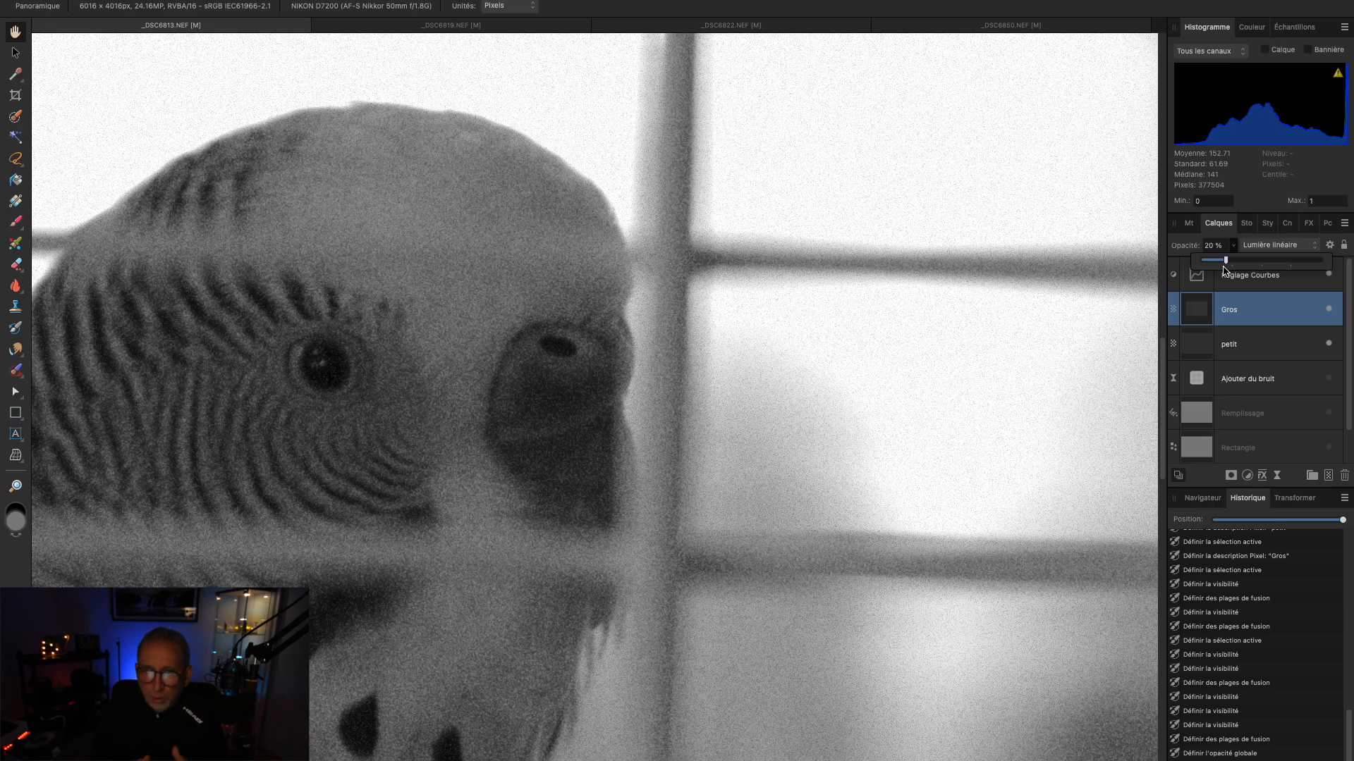
- Raise the Gros grain layer's opacity to 29% and nest a new Levels adjustment inside that layer
drag(1223, 270, 1227, 277)
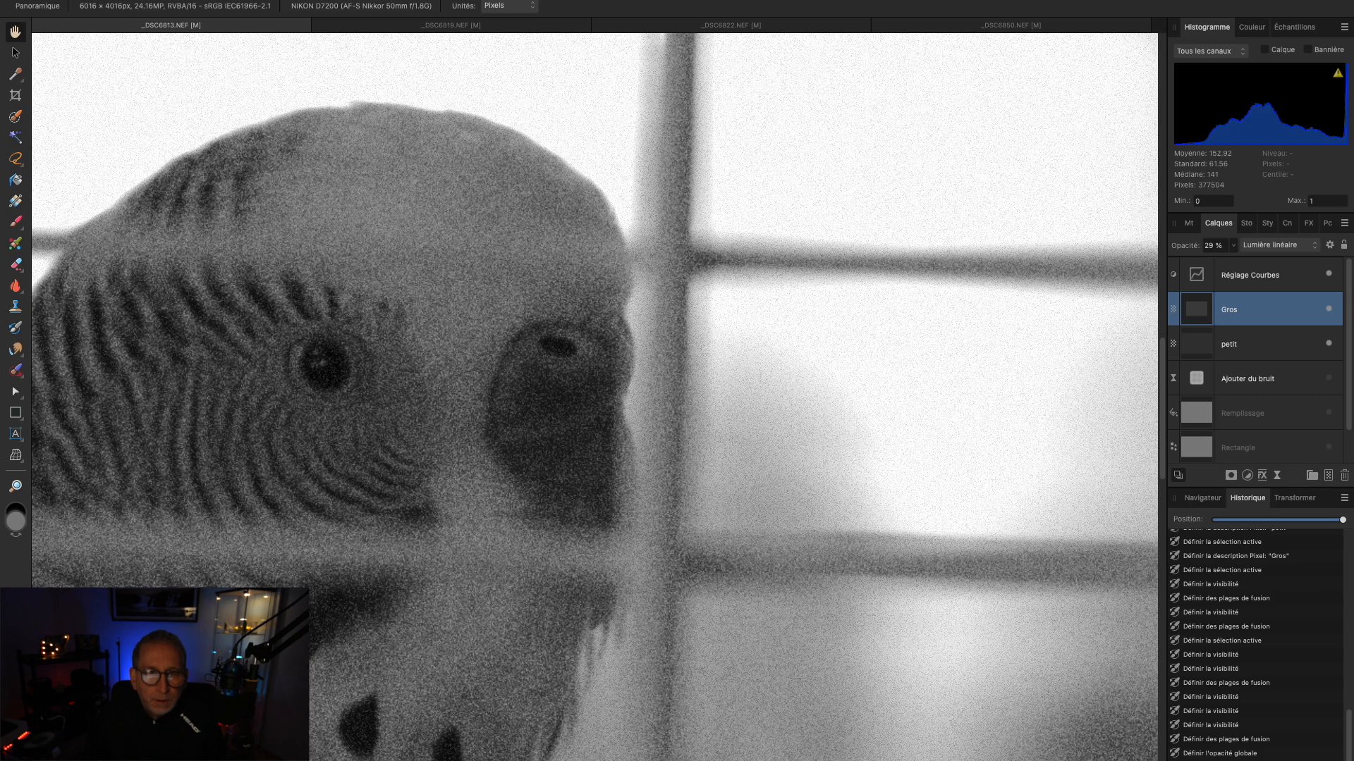
click(319, 1)
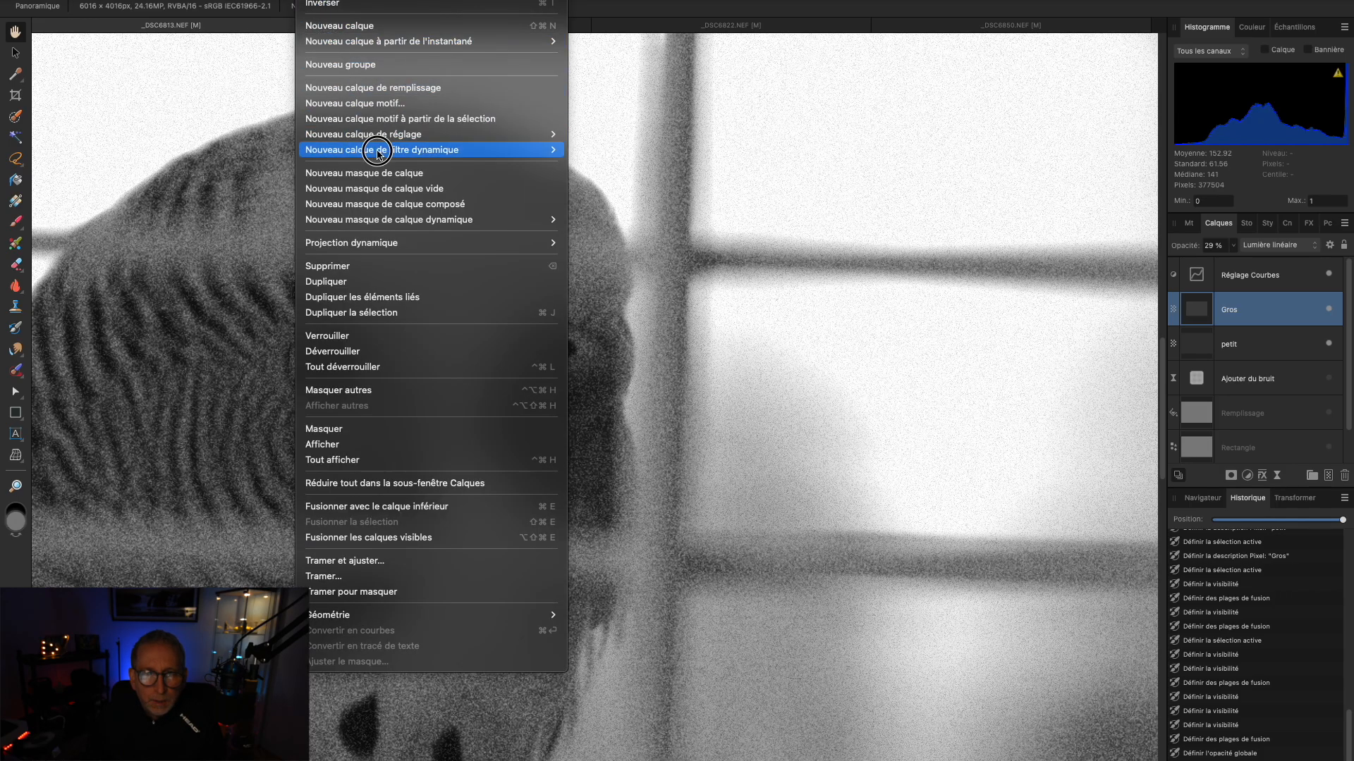
mouse_move(385, 138)
click(594, 150)
drag(1207, 313, 1218, 350)
- Set the nested Levels adjustment's gamma to 1.065 and lower its white level to alter the coarse grain
click(974, 320)
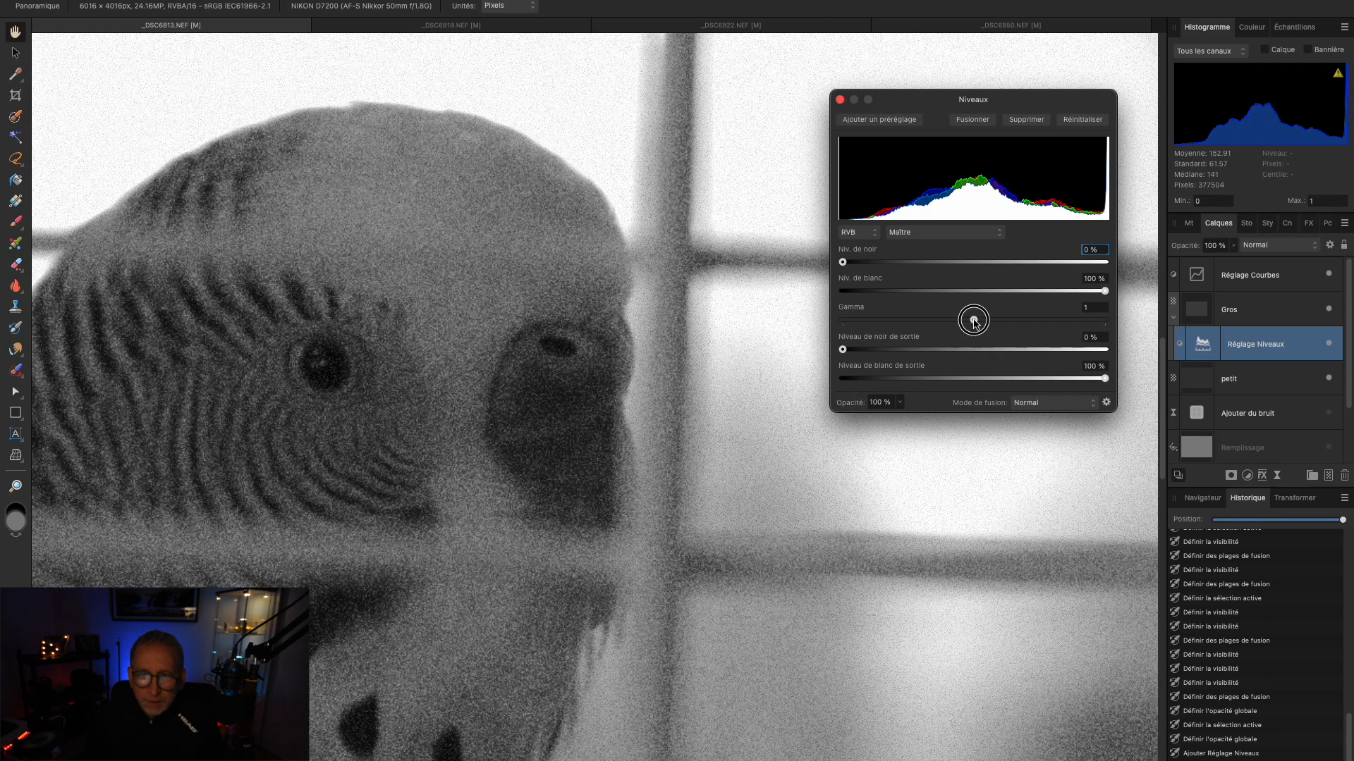
mouse_move(973, 322)
mouse_down()
mouse_move(1012, 322)
mouse_move(940, 322)
mouse_move(982, 322)
mouse_up()
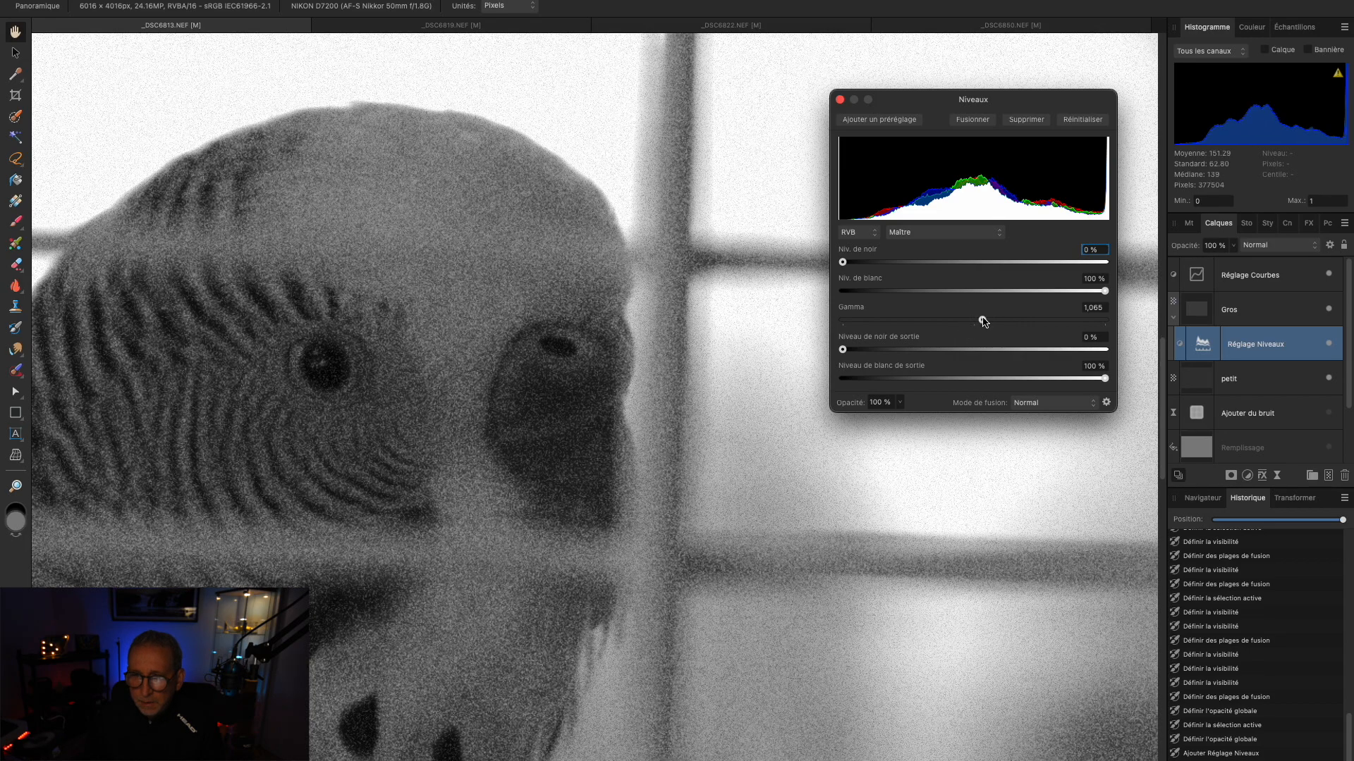
drag(1104, 290, 1066, 294)
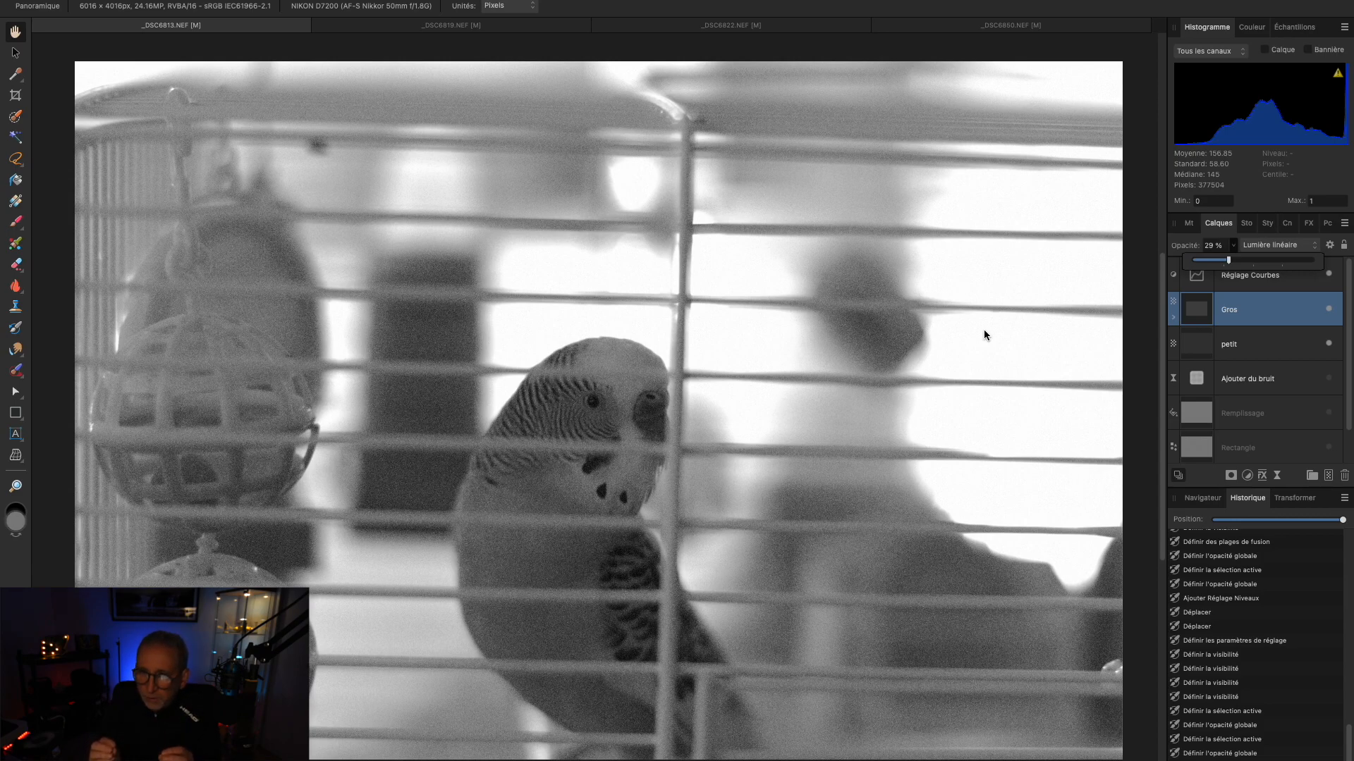
click(985, 331)
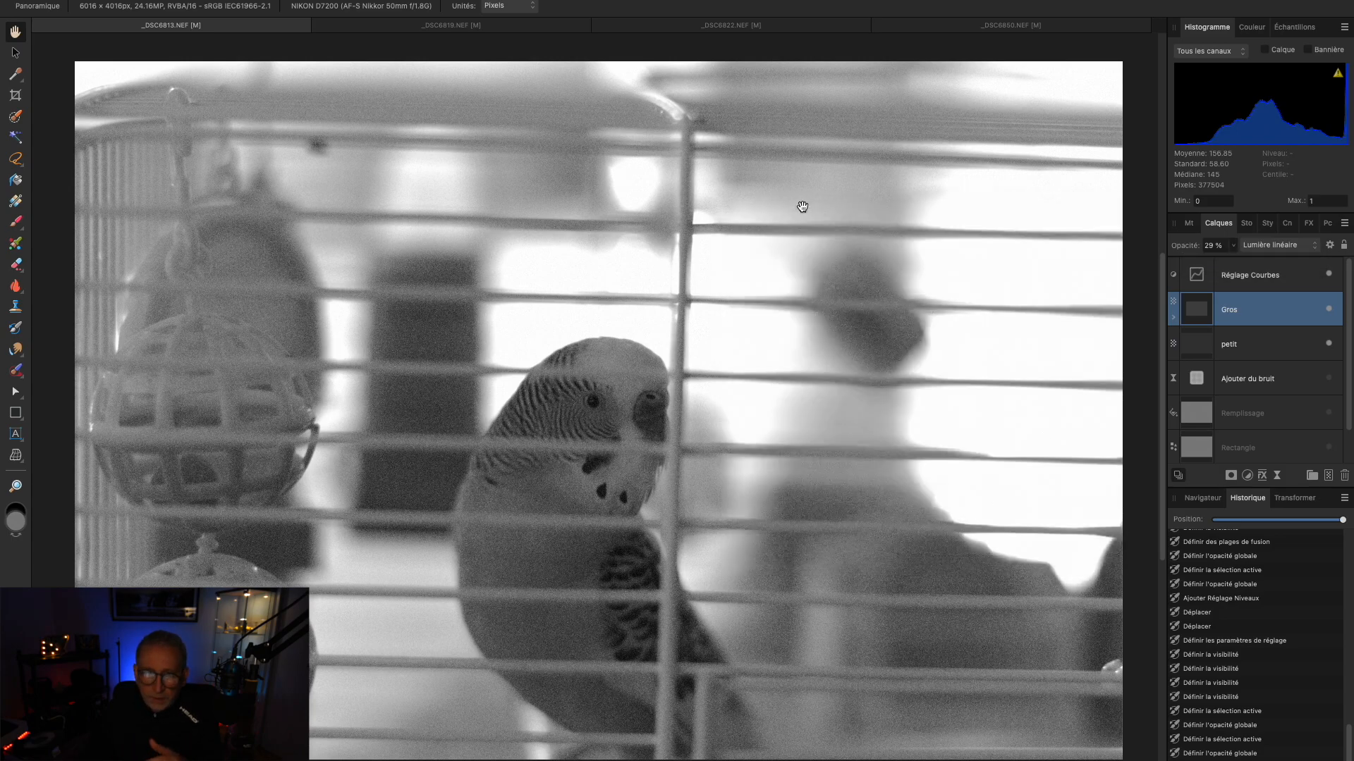